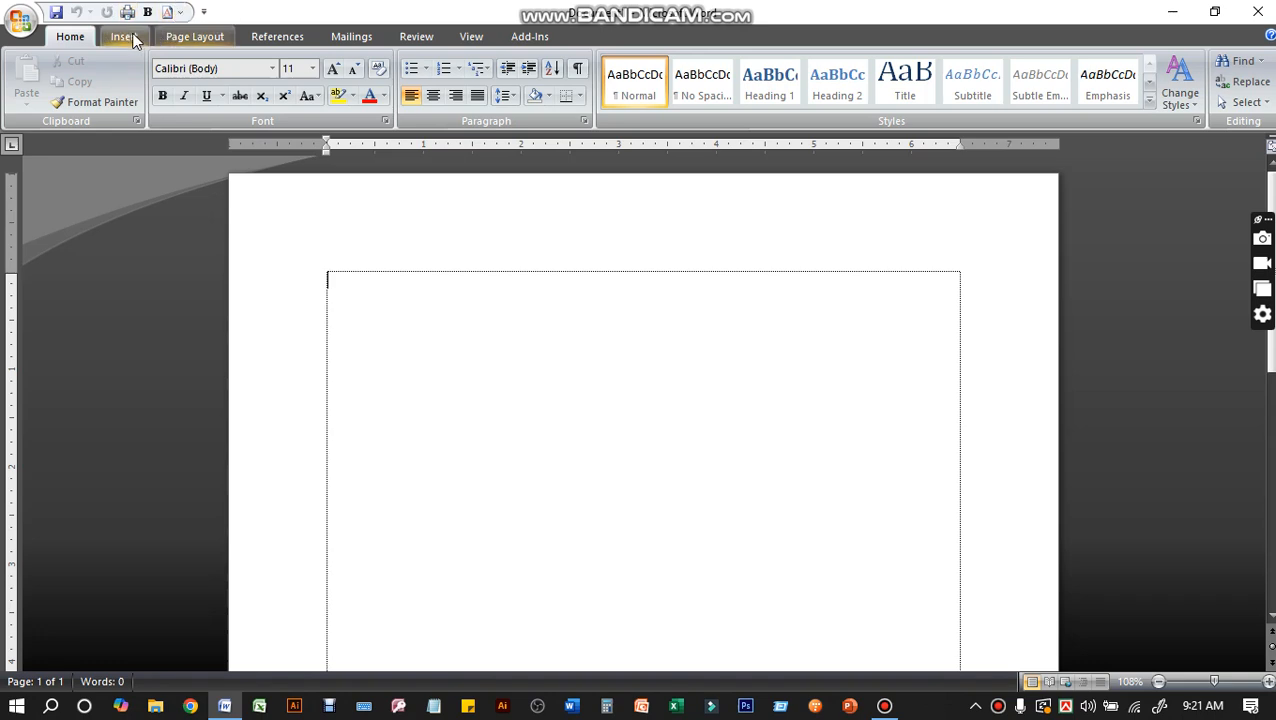
Insert a Blank built-in header and enter "GRAMEEN PHONE LTD." as its first line
click(122, 36)
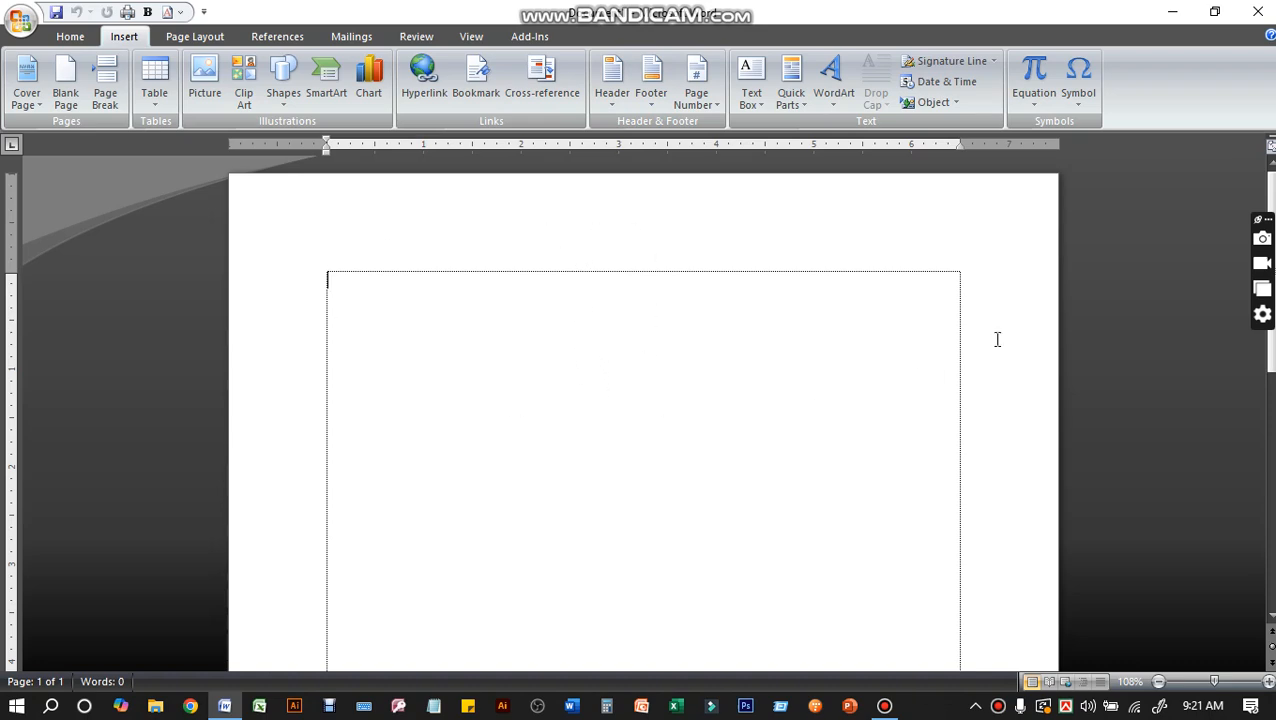
scroll(640, 420, down, 5)
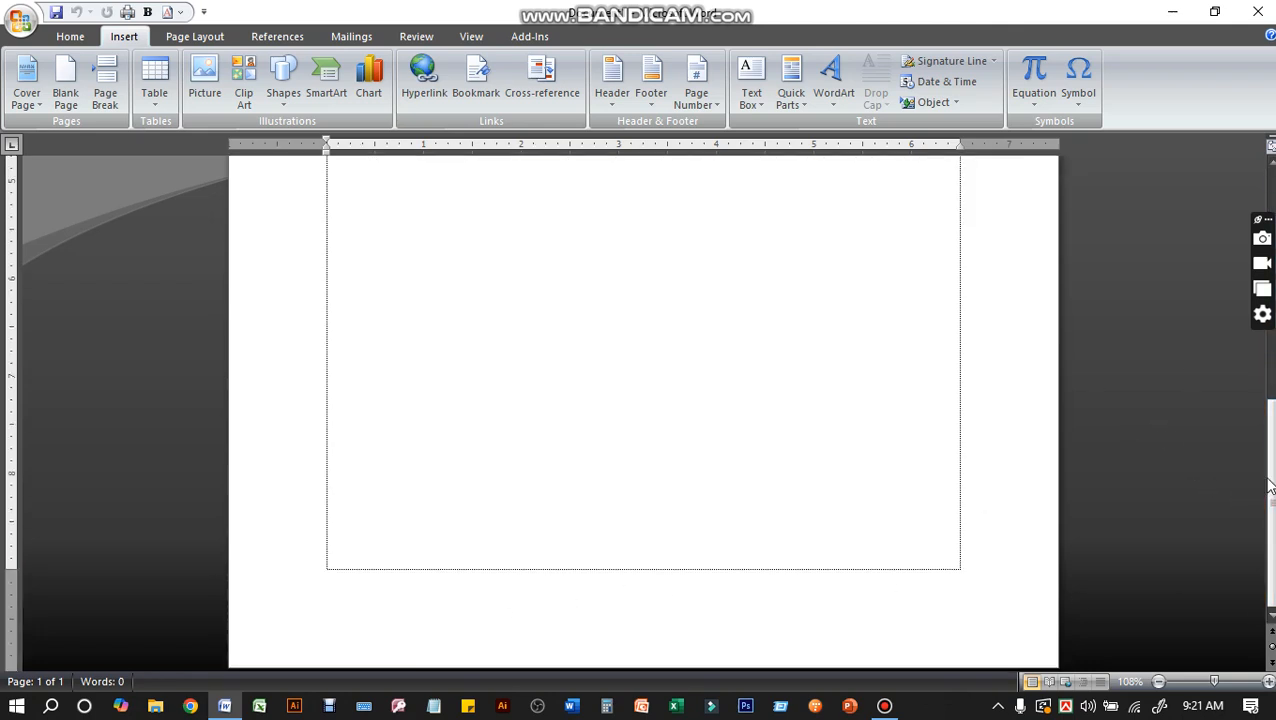
scroll(1264, 460, up, 5)
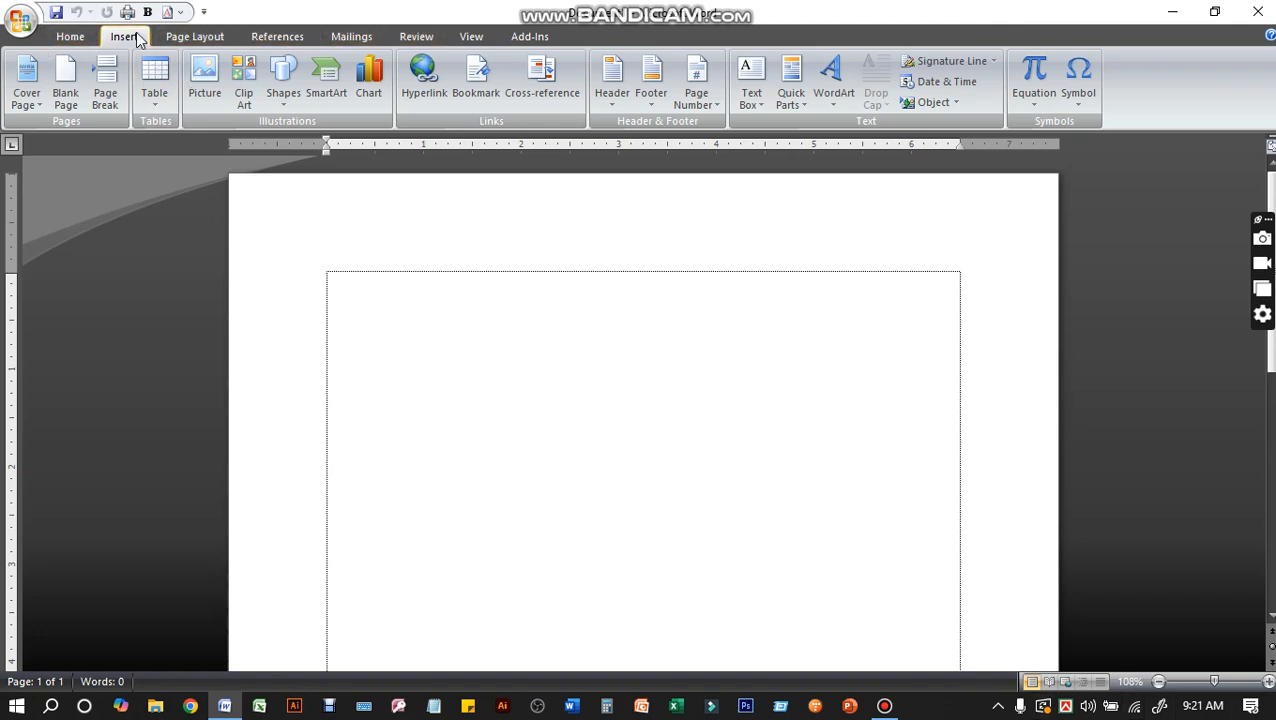
click(613, 82)
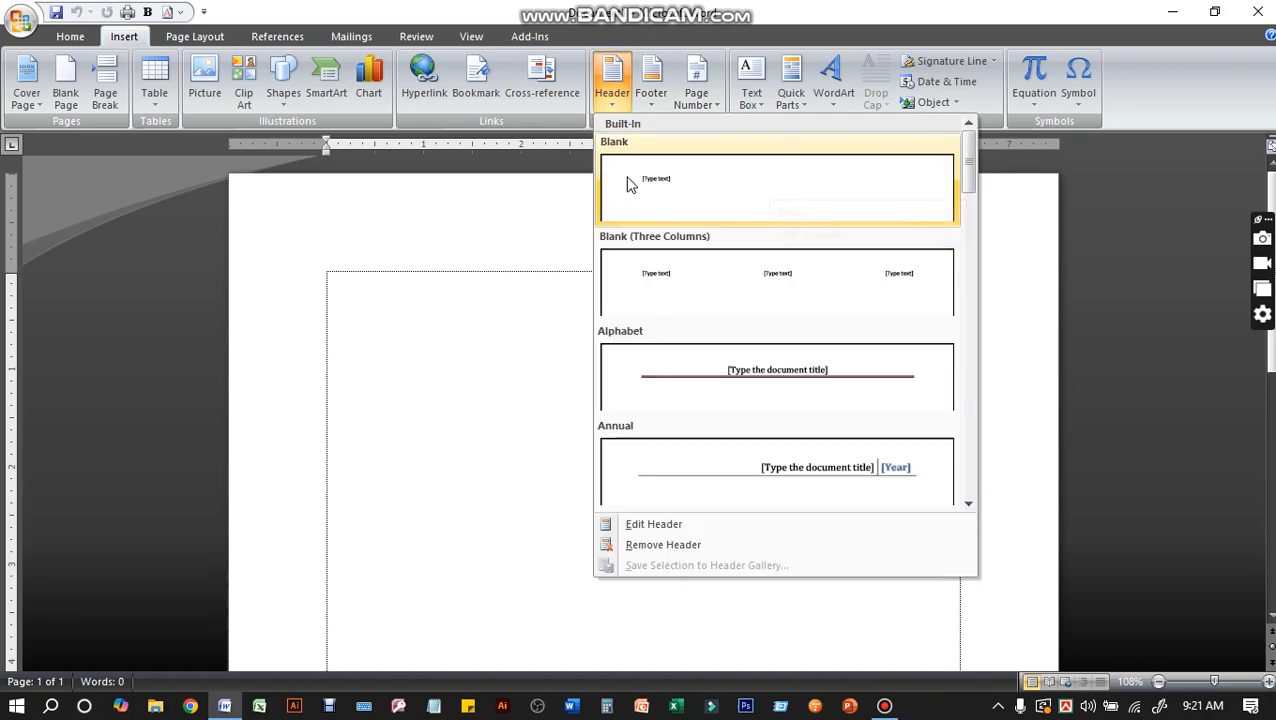
click(699, 188)
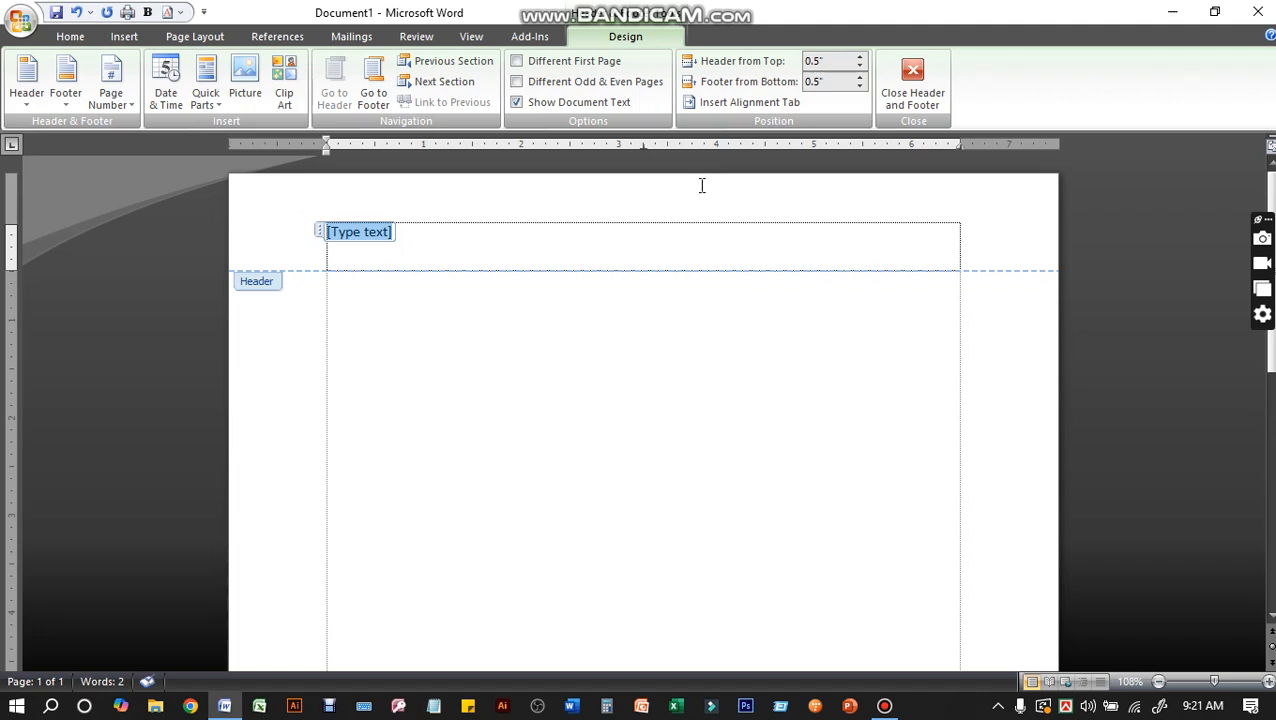
text(GR)
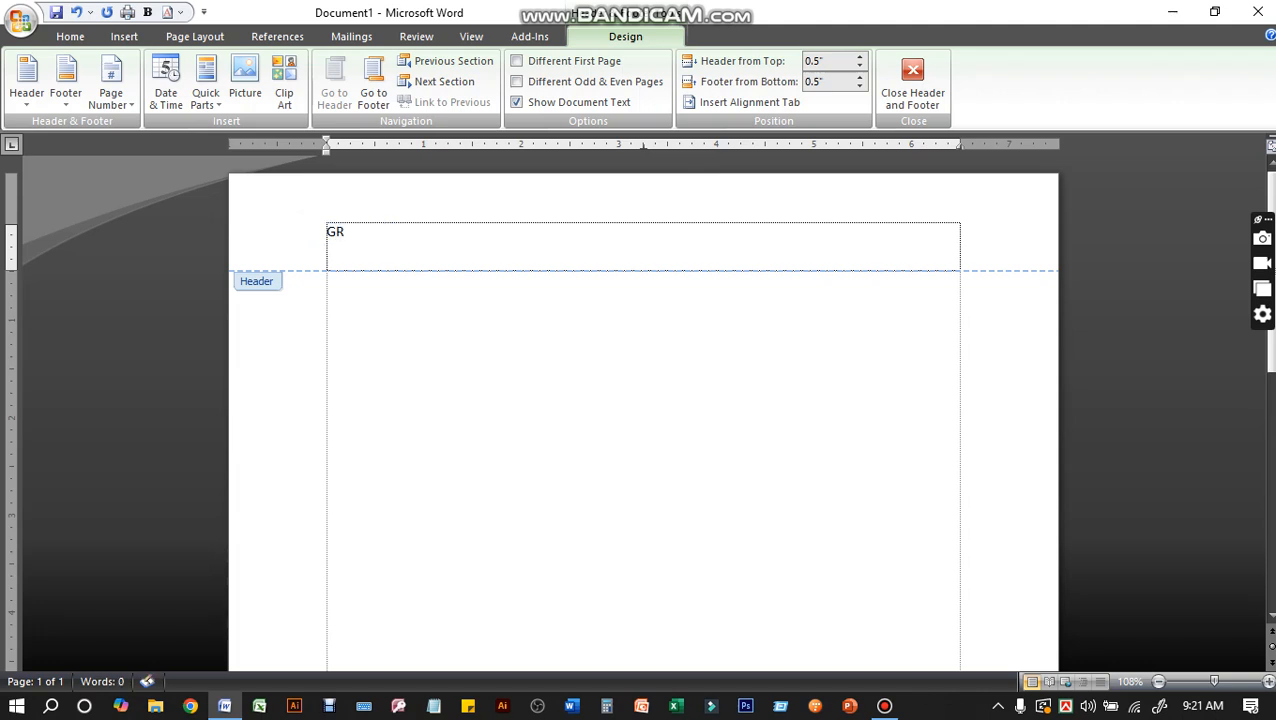
text(AMEEN PHONE)
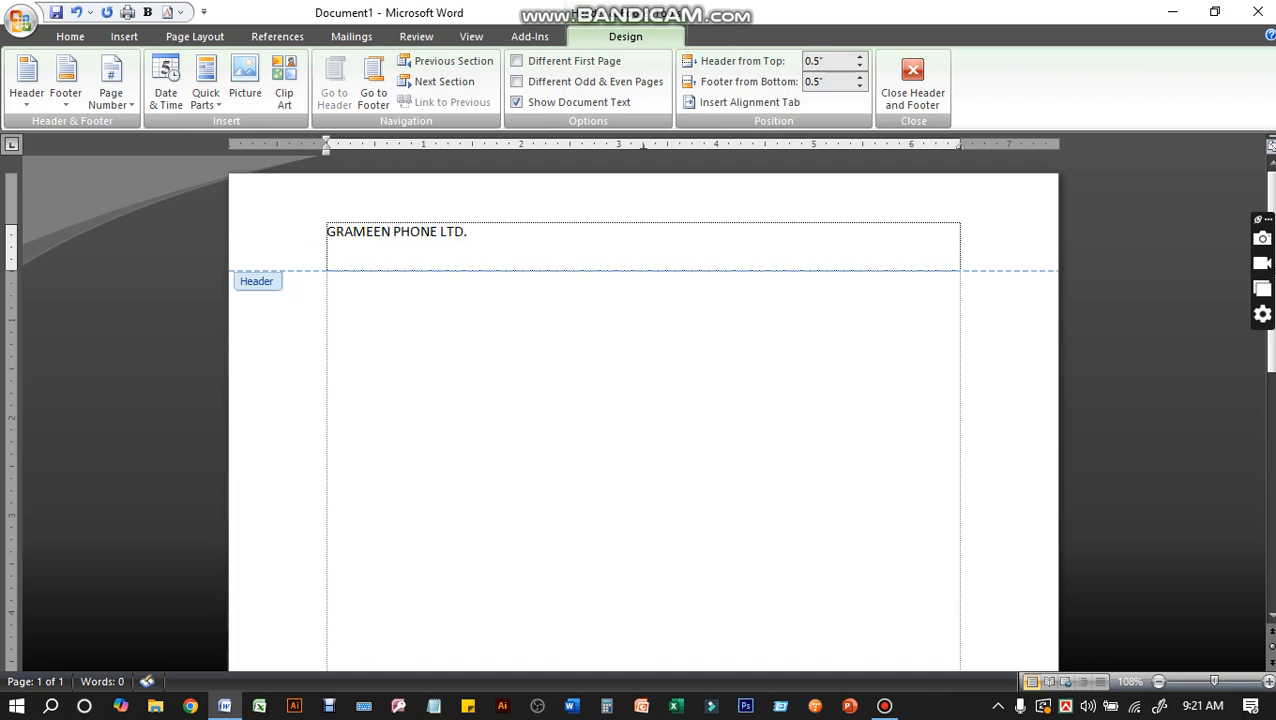
text( LTD.)
key(Return)
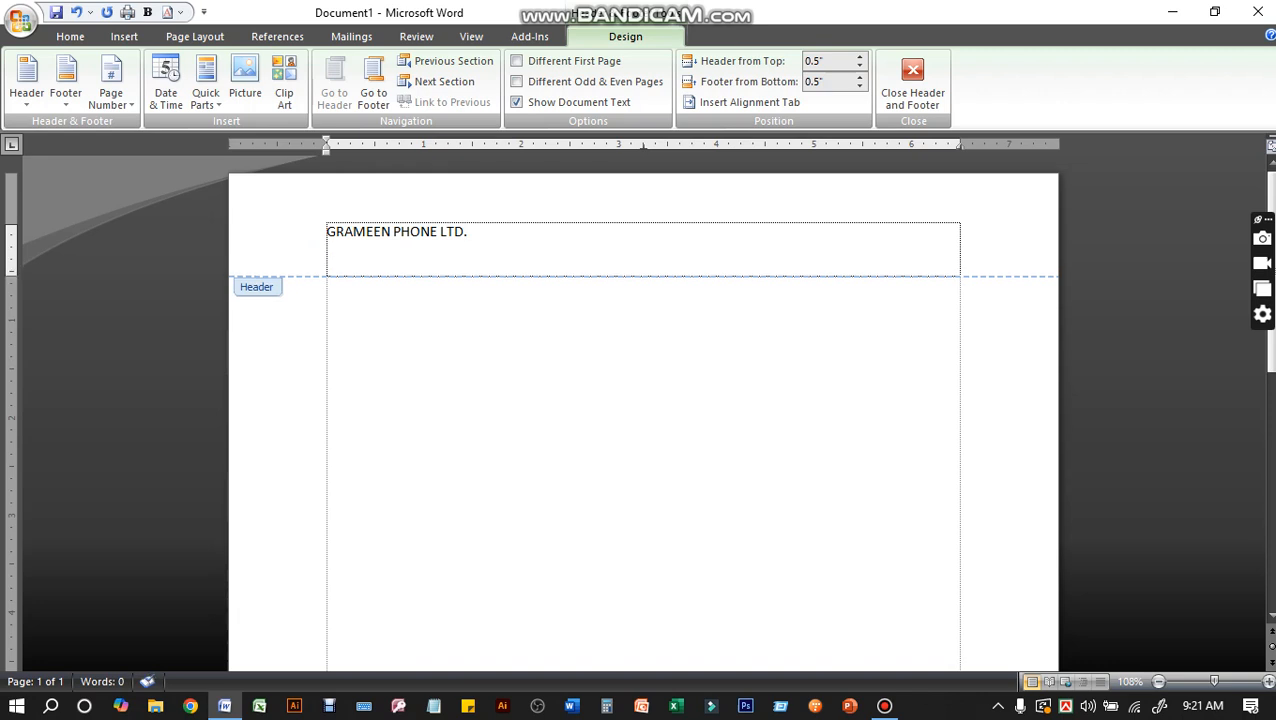
Add the company's address on the header's second line and its mobile number, labelled "MOBILE:", on the third
text(AGRABAD, CHITTAGONG)
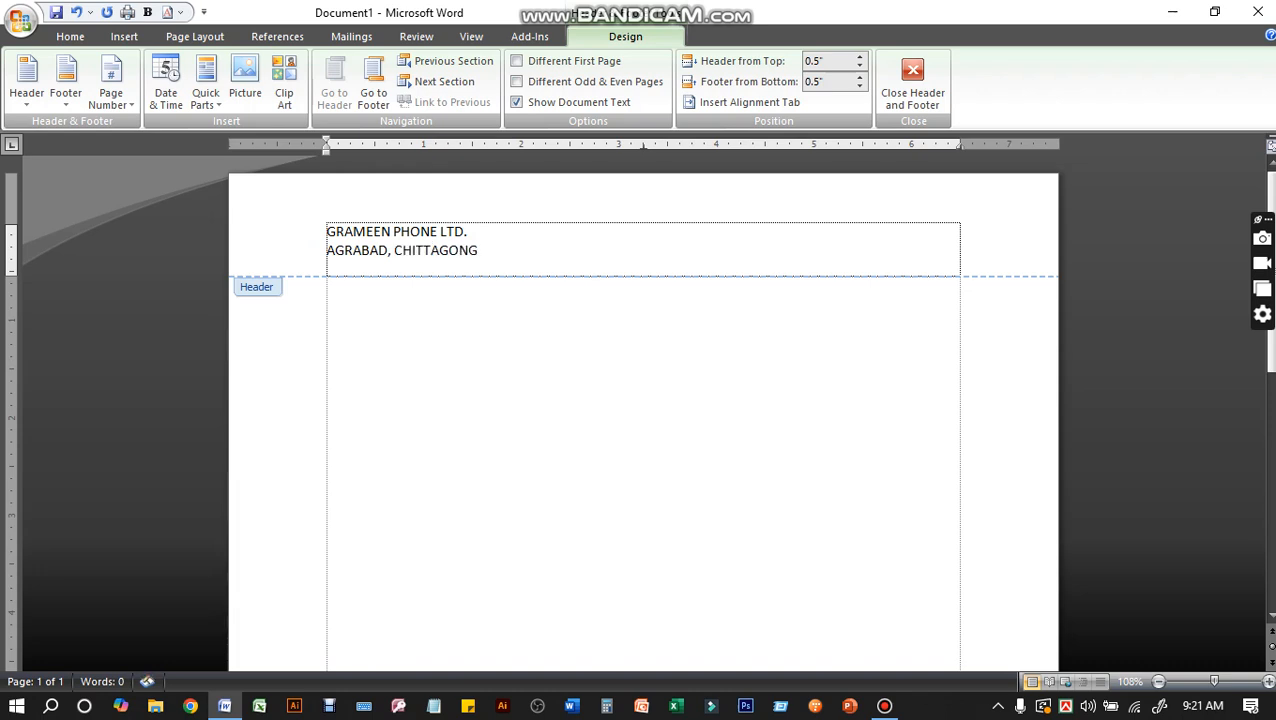
key(Return)
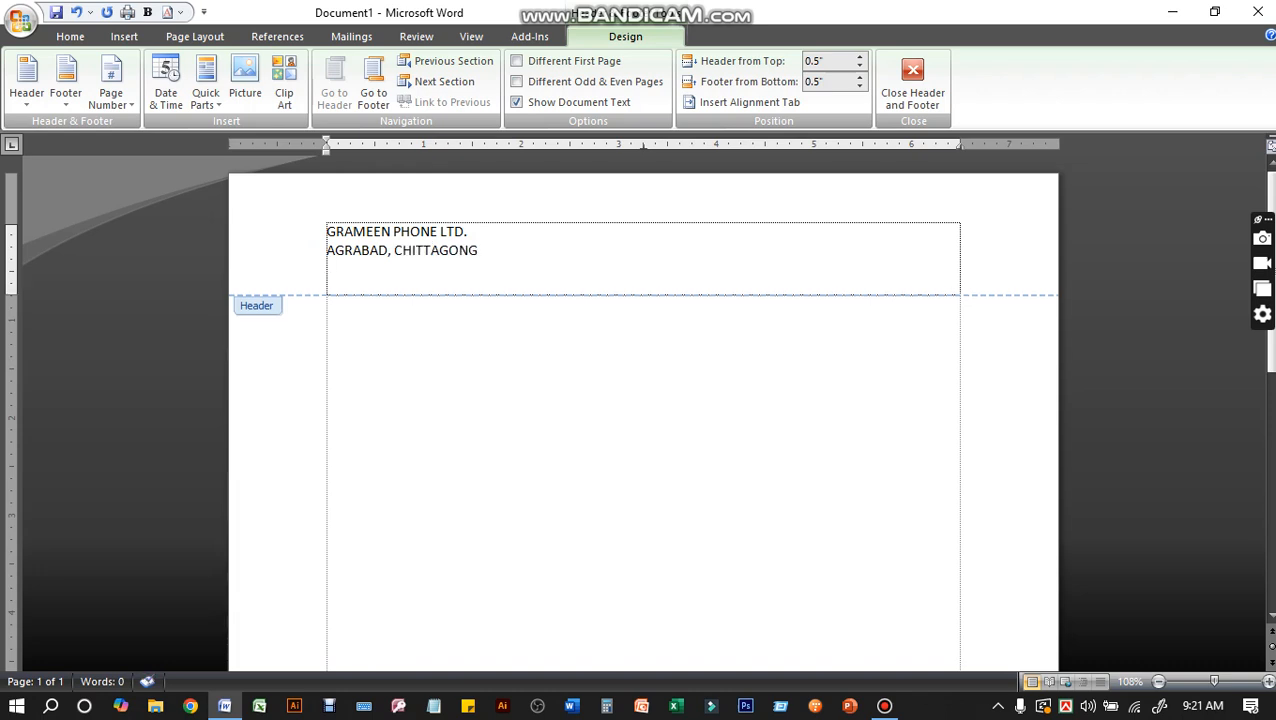
text(MOBILE: 86884843)
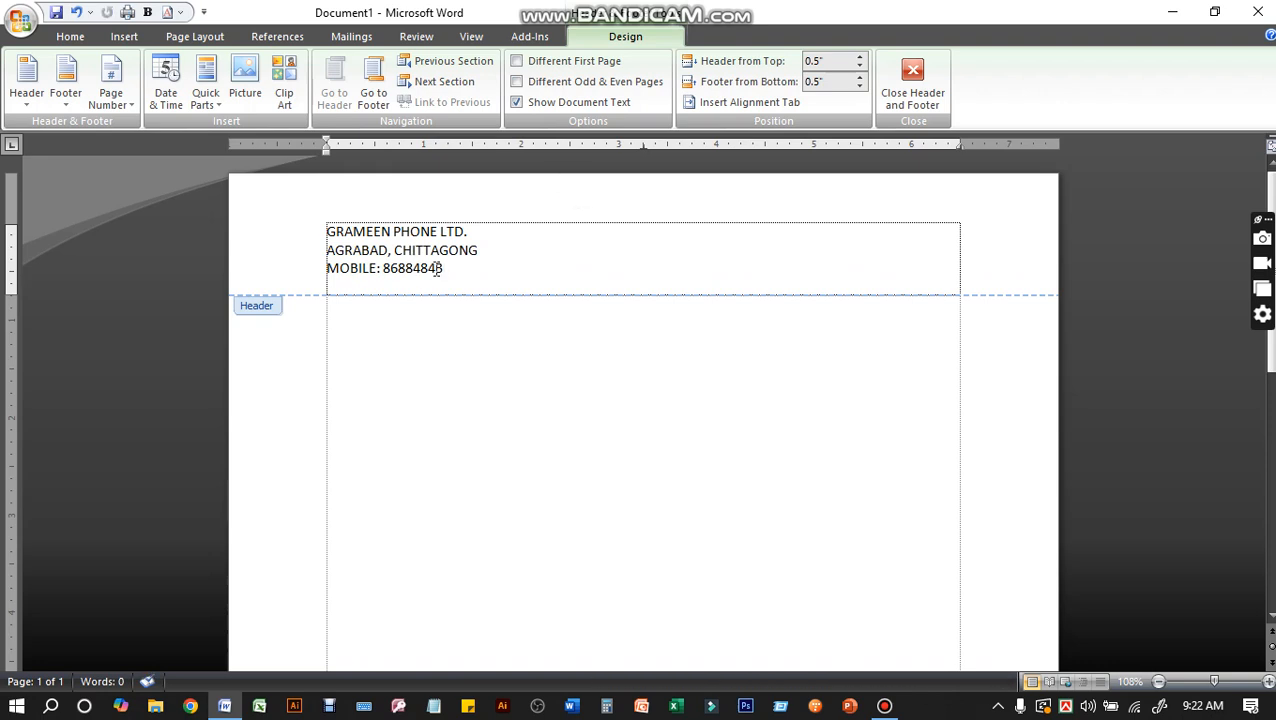
Make all three lines of header text bold
click(467, 250)
drag(325, 232, 460, 278)
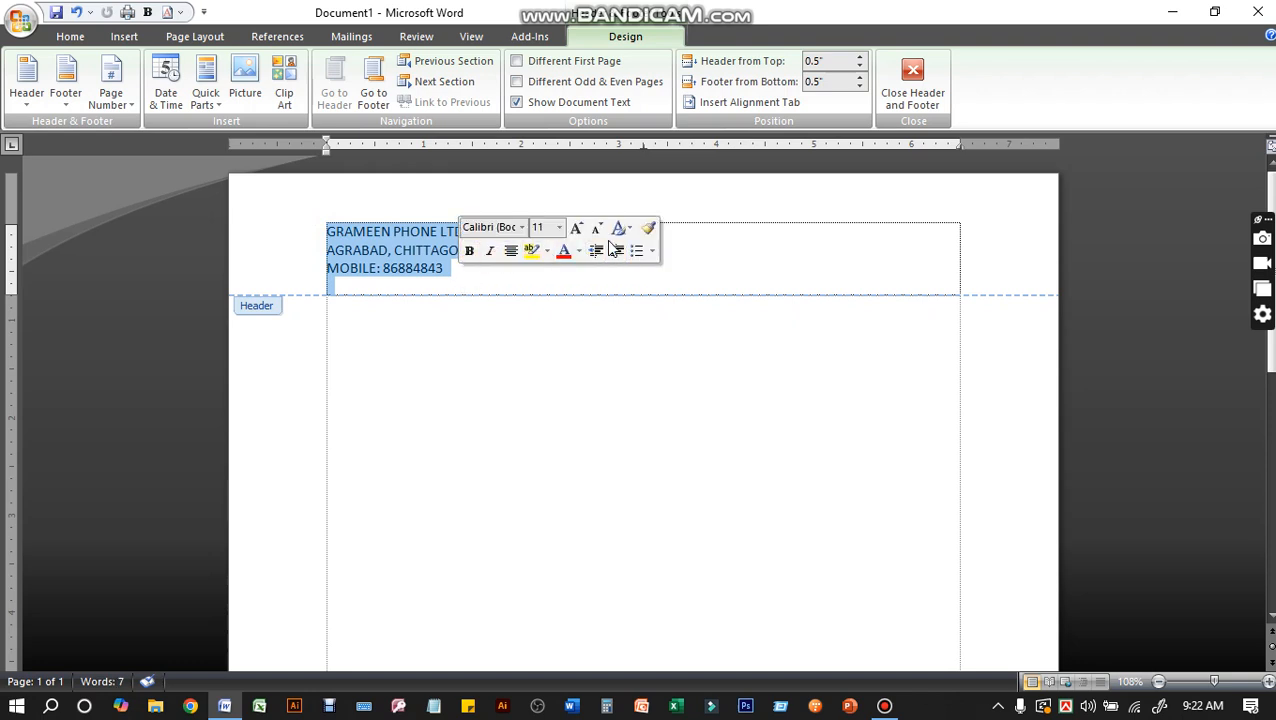
click(470, 253)
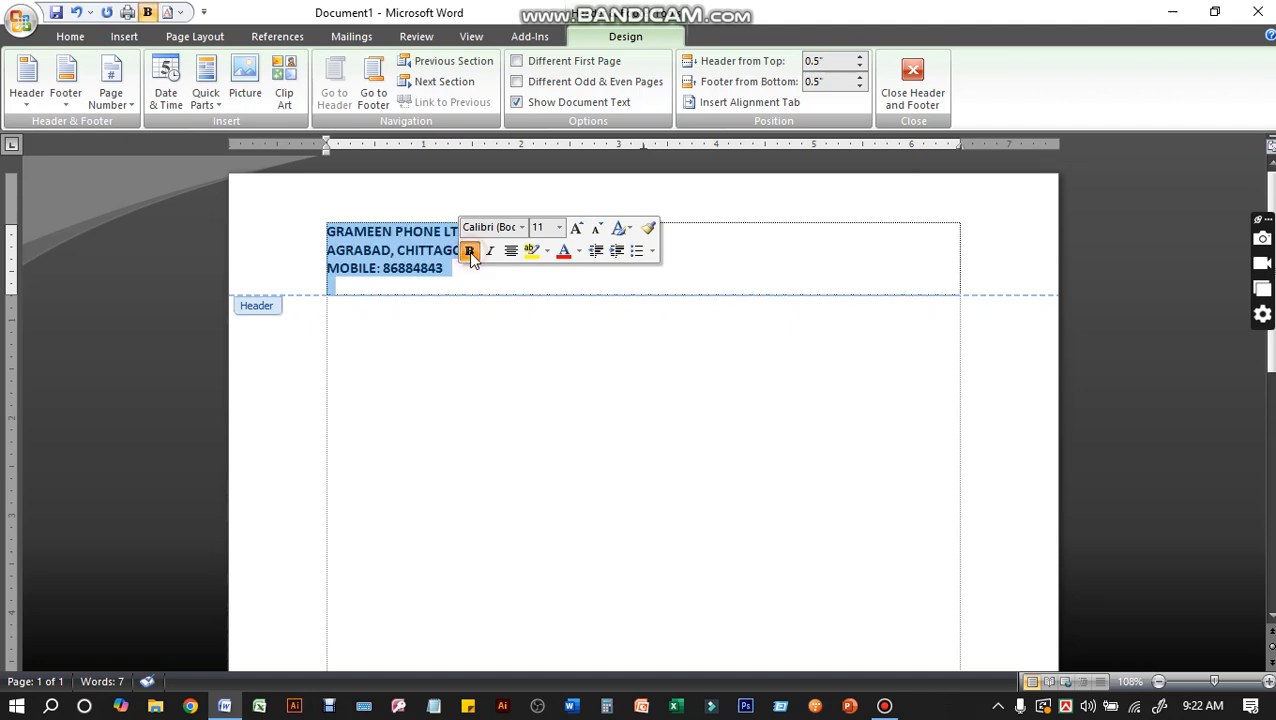
click(407, 258)
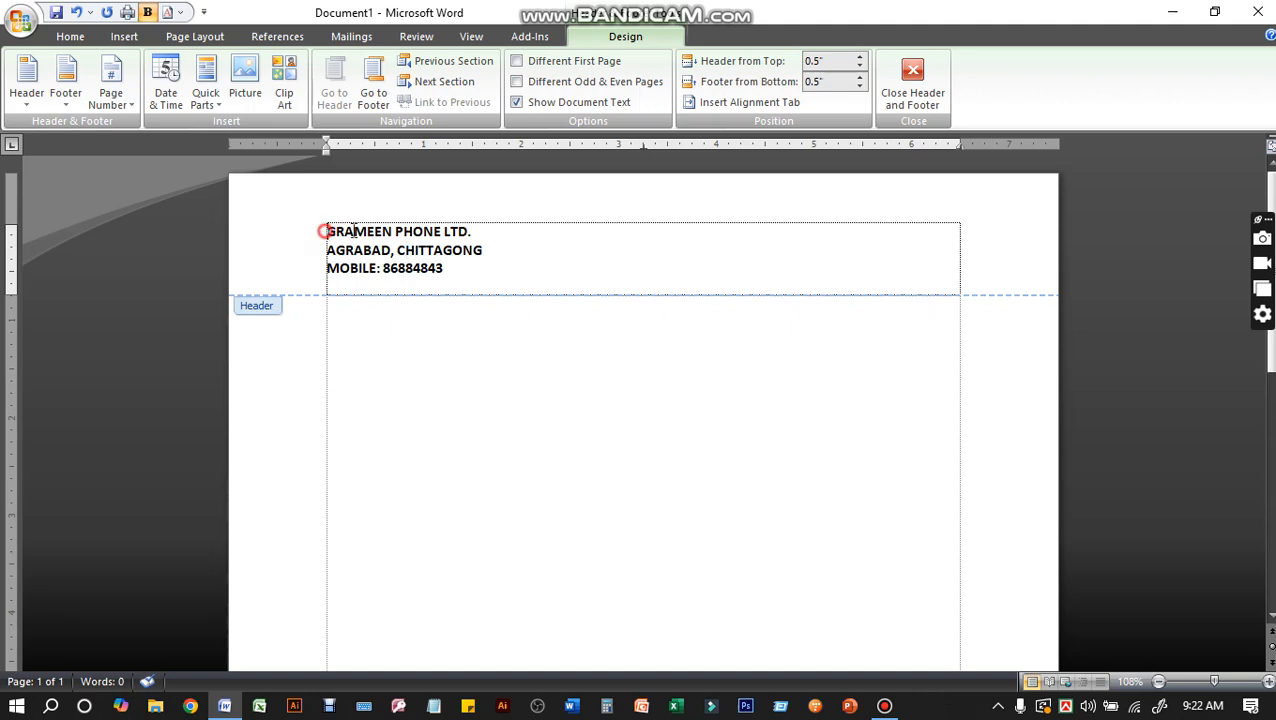
Set the company name in the header to font size 22 and colour it red
drag(325, 231, 521, 232)
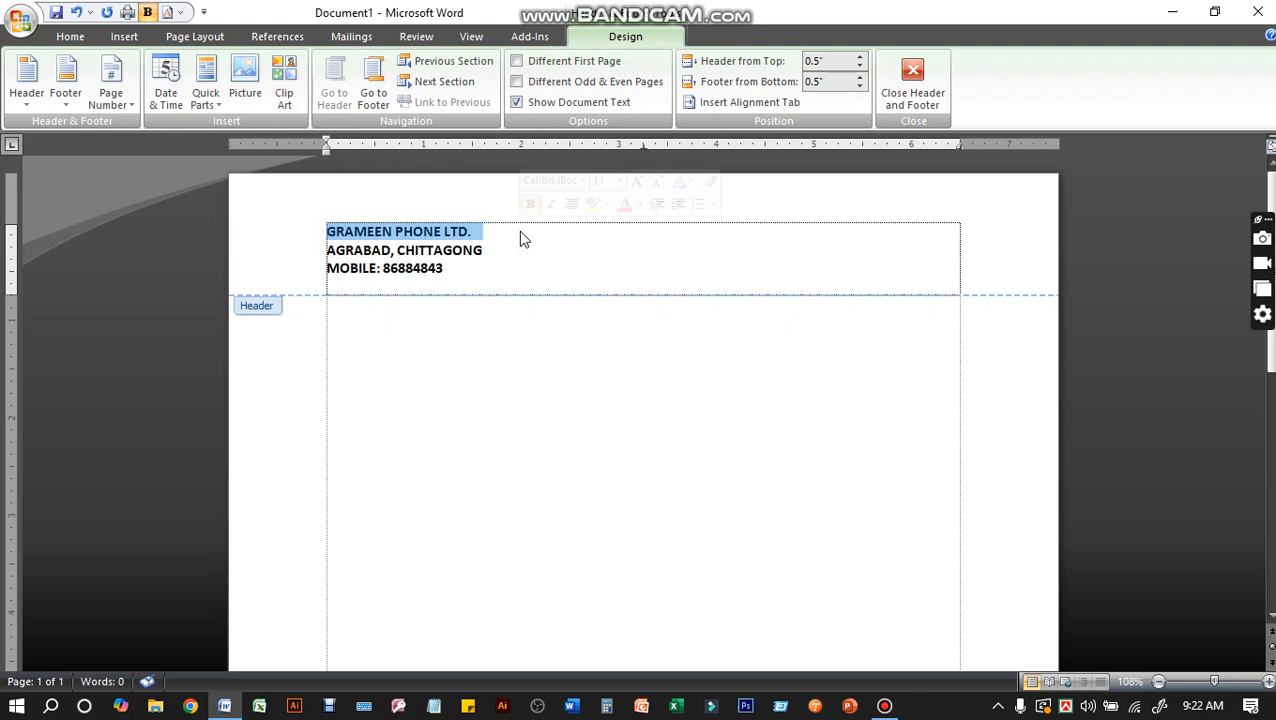
click(620, 181)
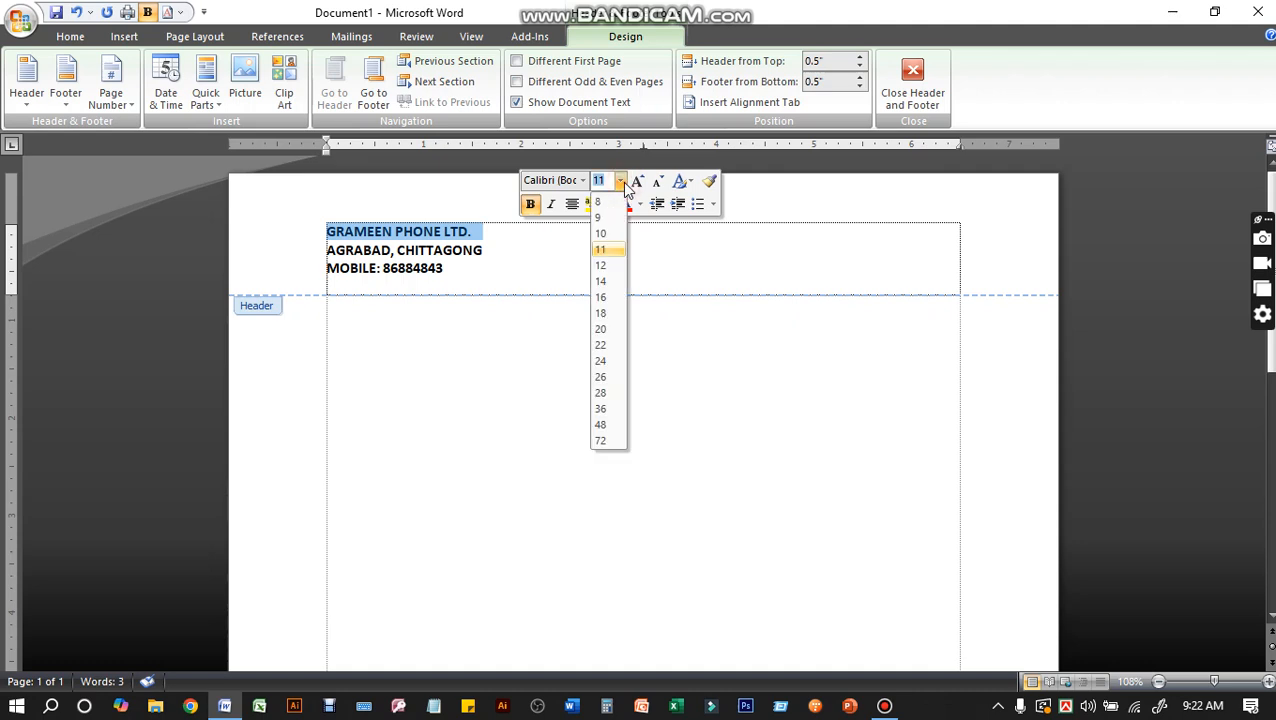
click(601, 344)
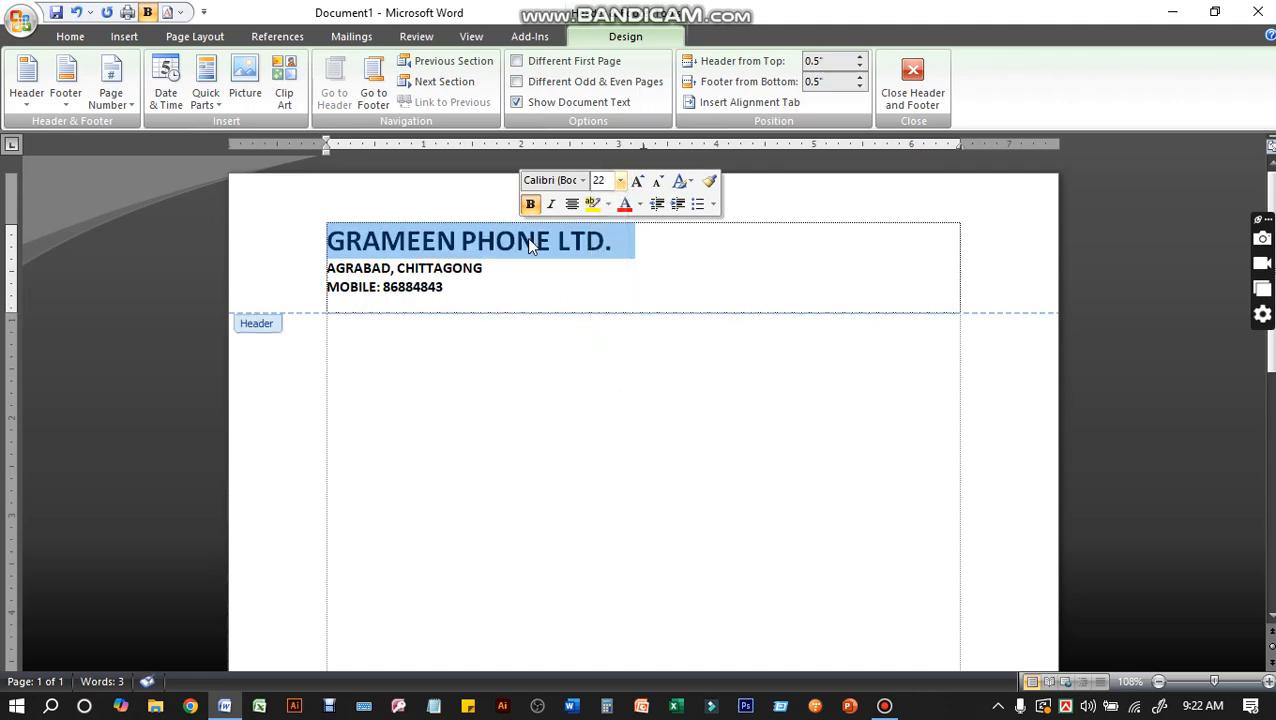
click(624, 204)
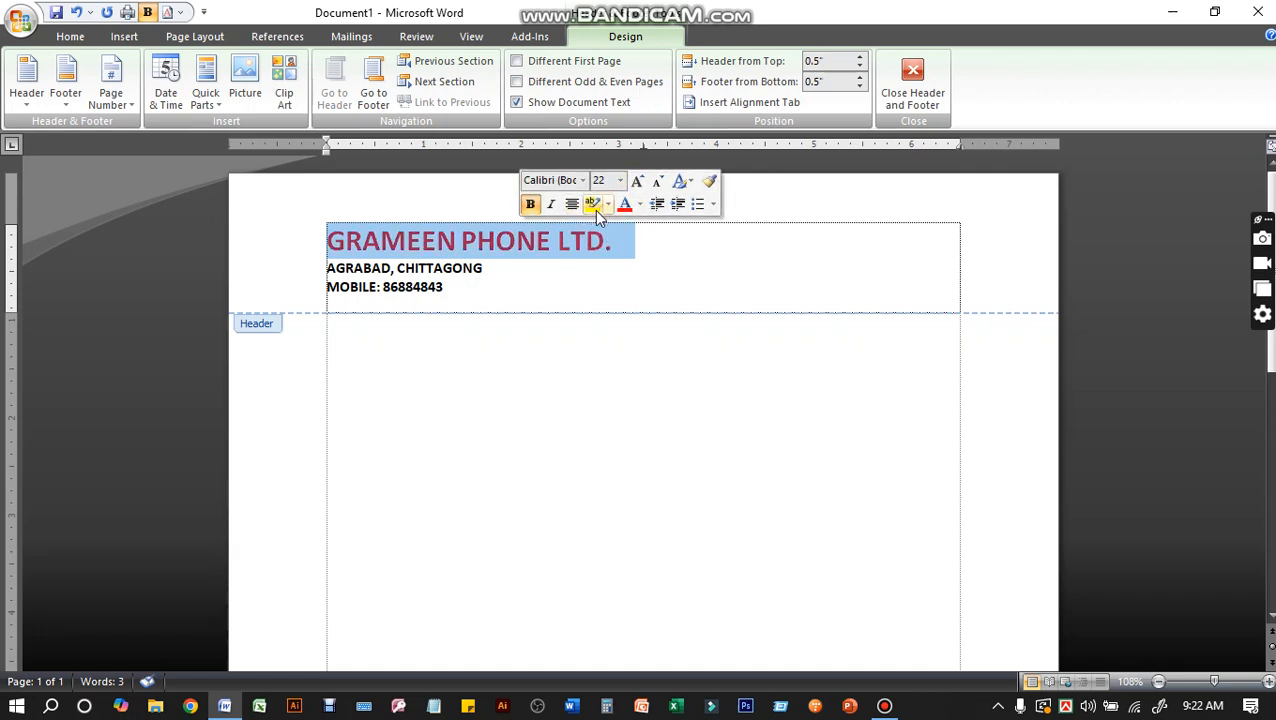
Add a bottom border beneath the mobile number line in the header
click(477, 268)
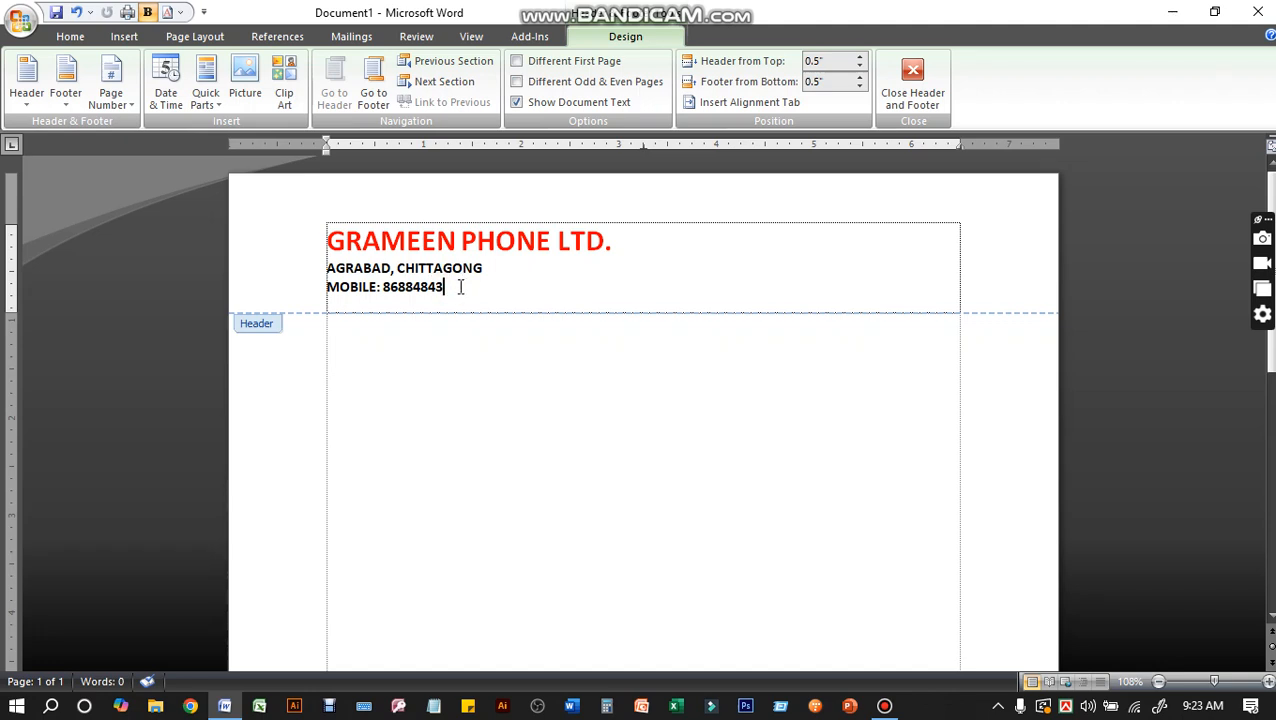
click(68, 37)
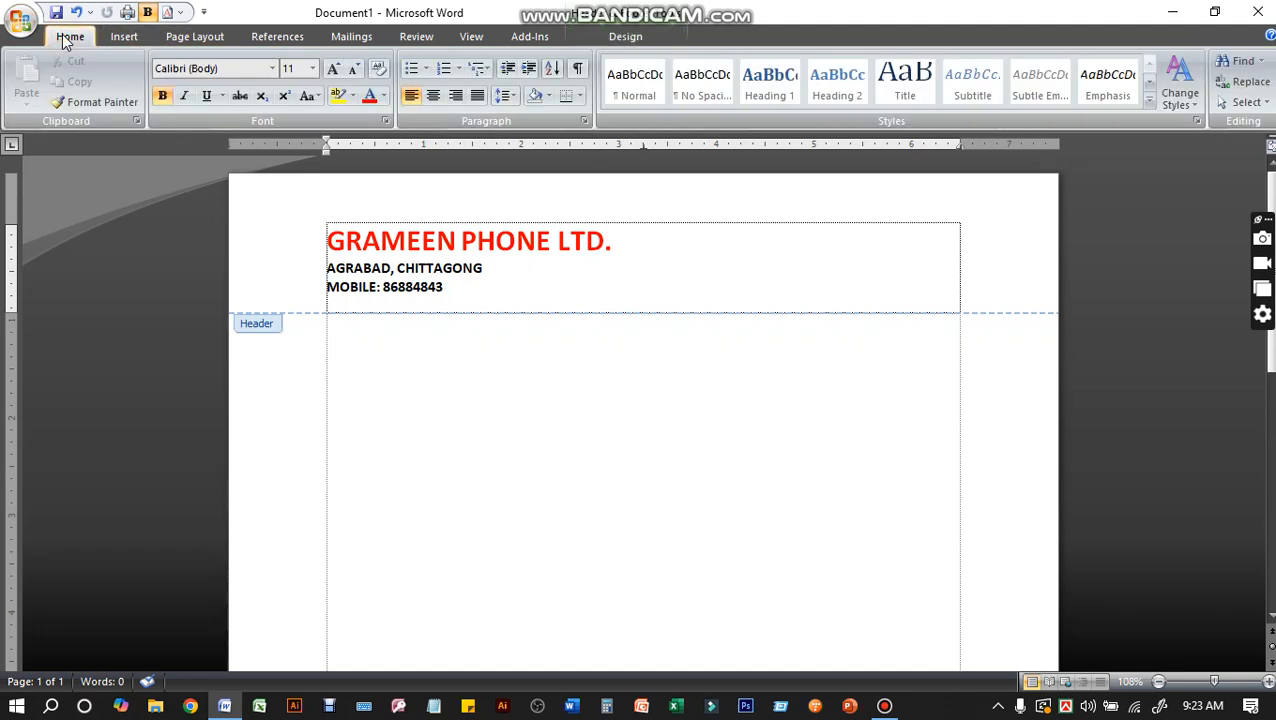
click(565, 96)
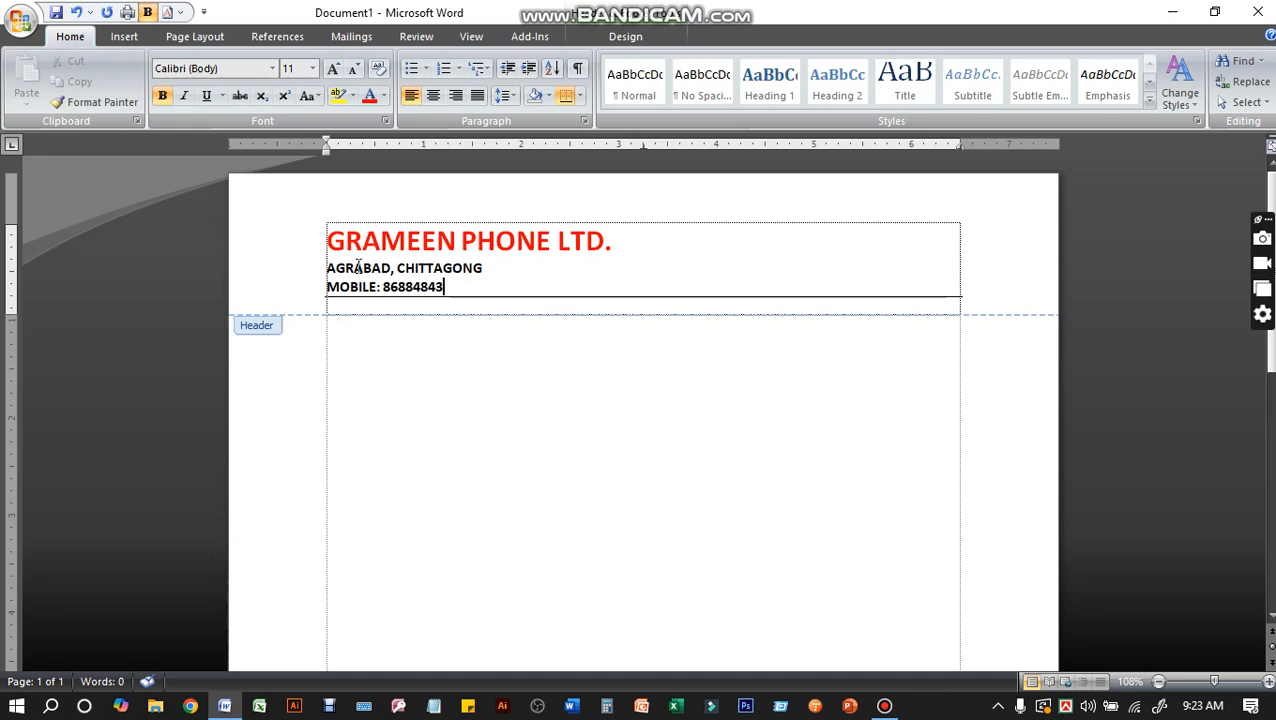
Centre all three lines of header text
click(330, 239)
drag(330, 239, 450, 293)
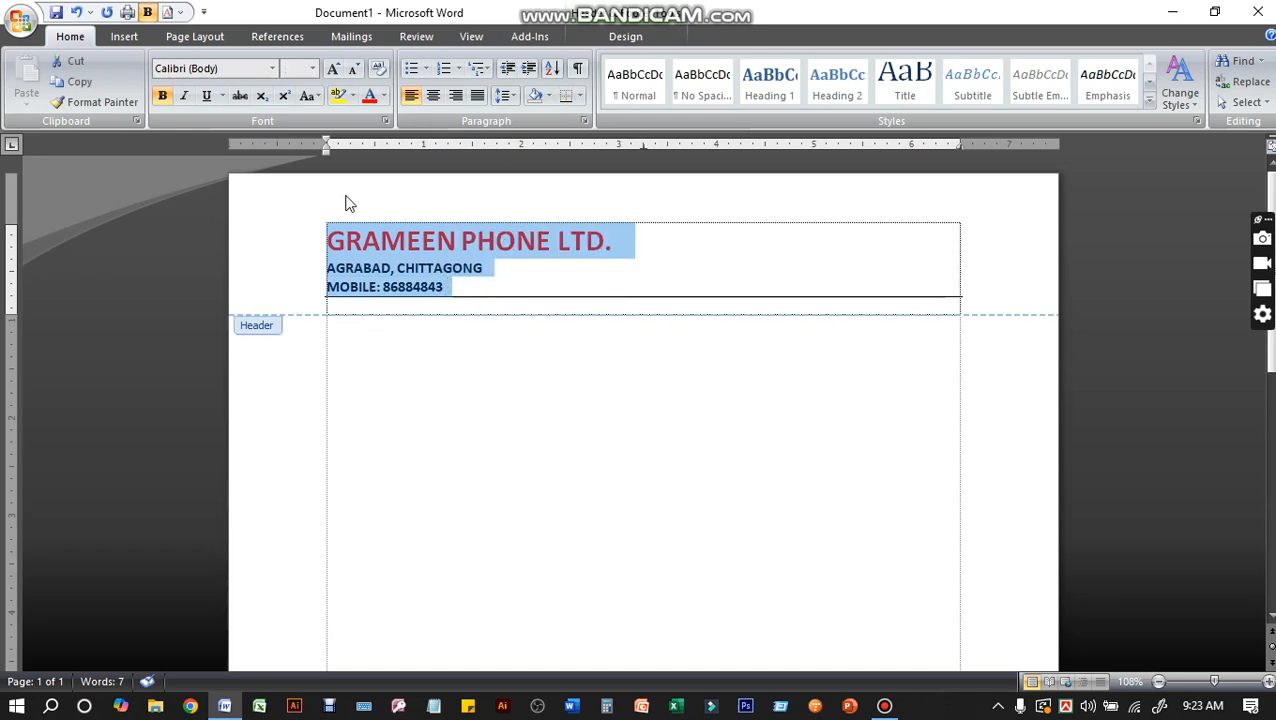
click(410, 249)
drag(322, 238, 454, 286)
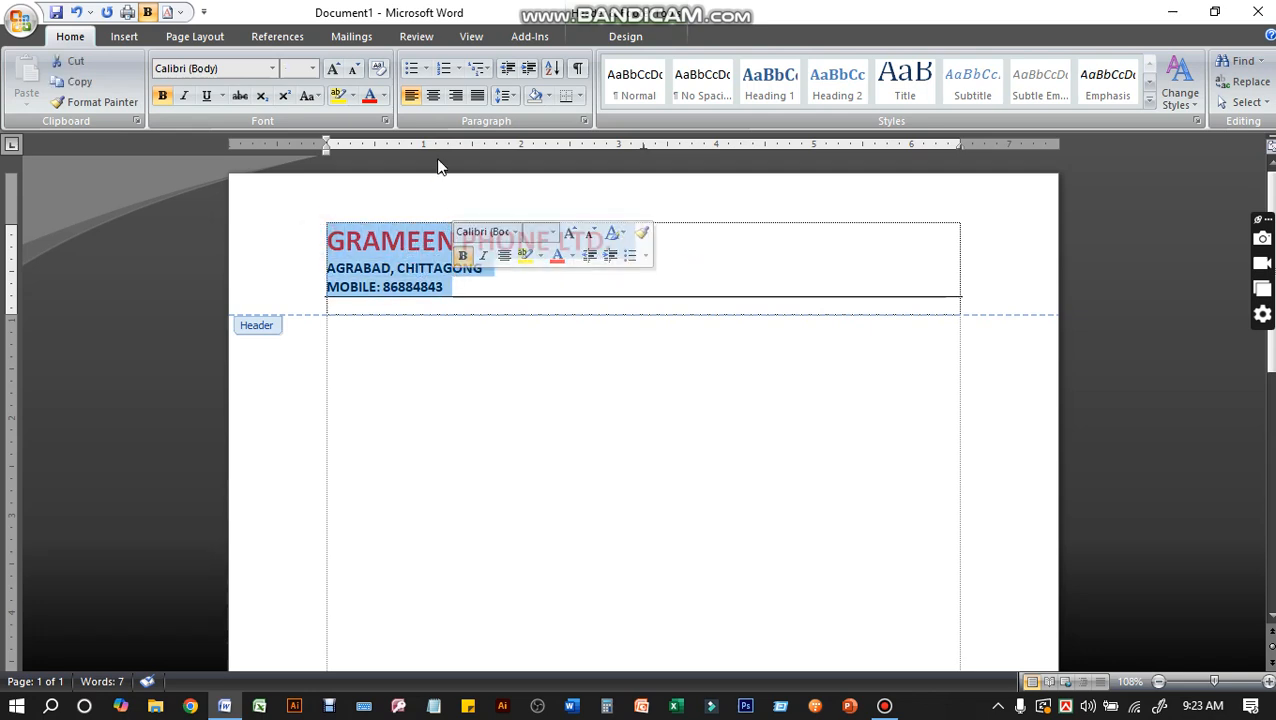
click(432, 96)
click(720, 291)
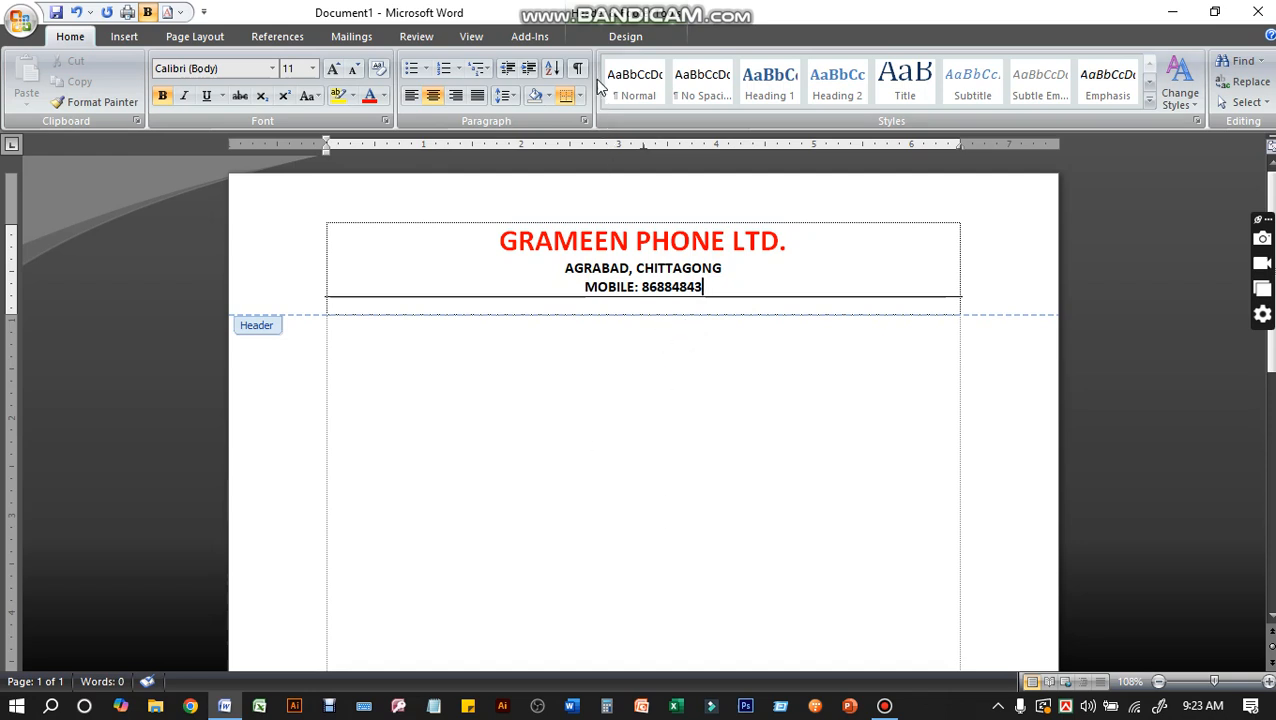
Insert the Annual built-in footer and enter "PAGE" in front of the page number
click(628, 37)
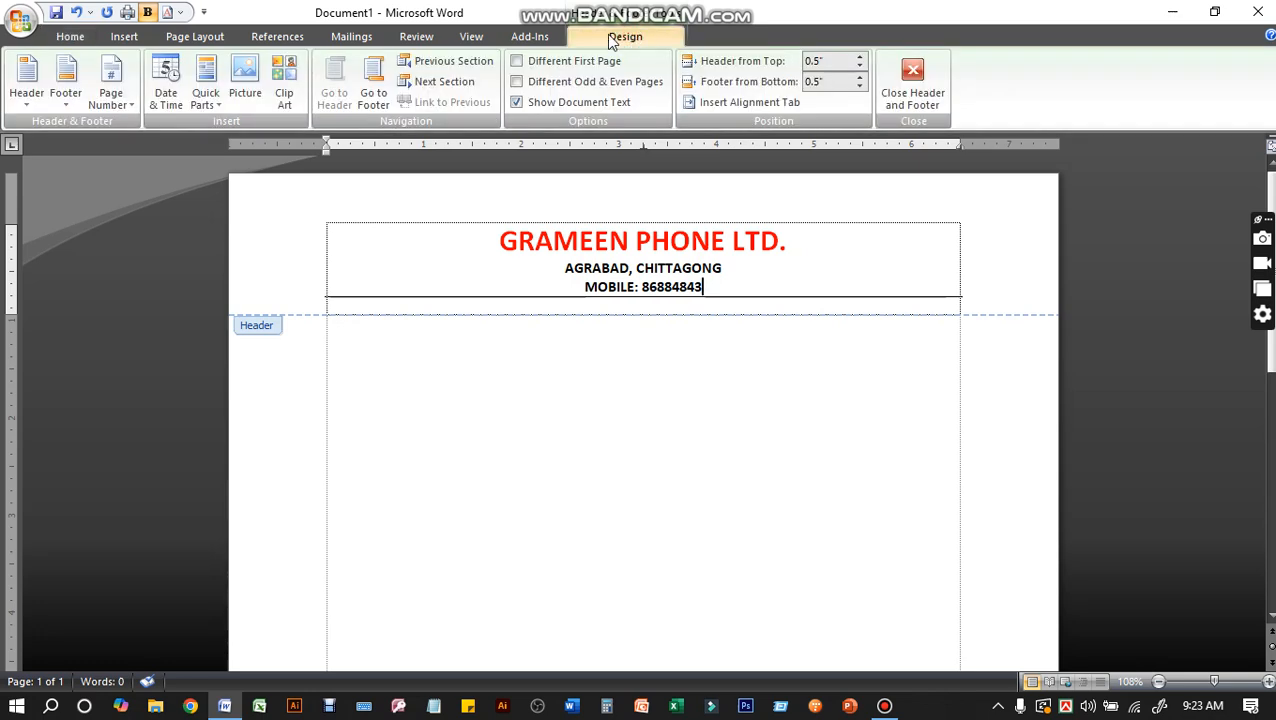
click(67, 78)
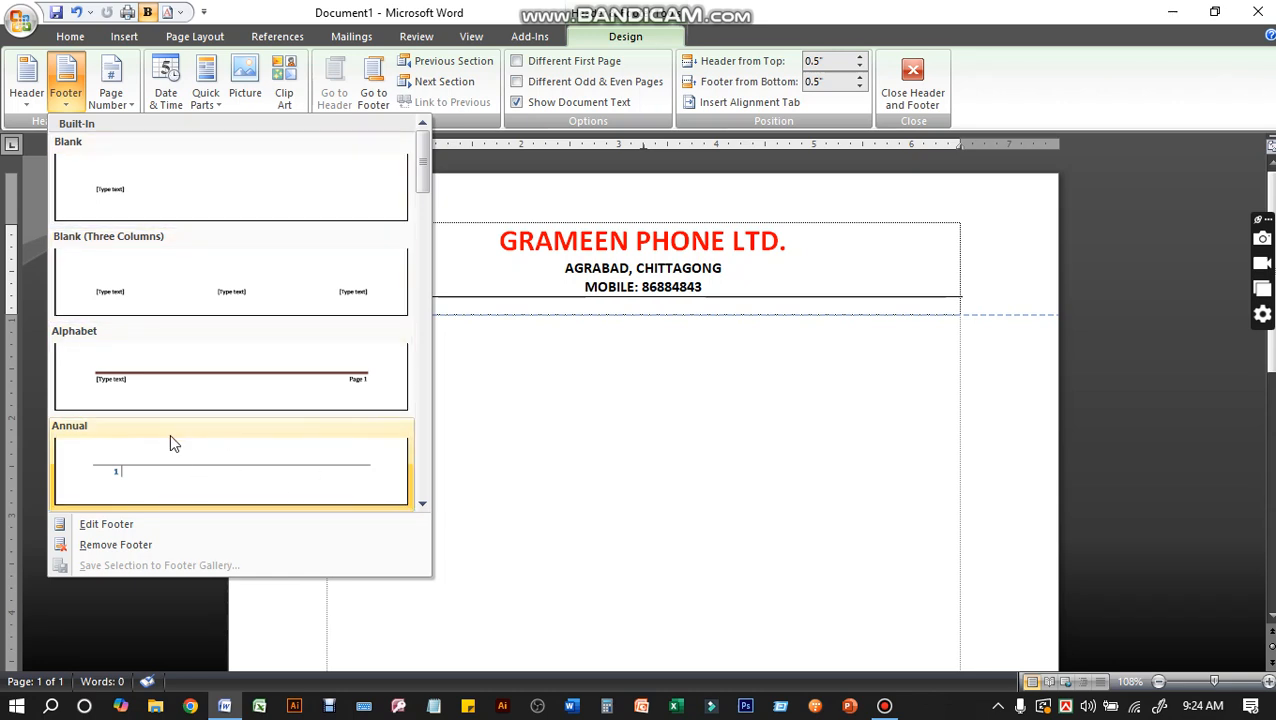
click(167, 461)
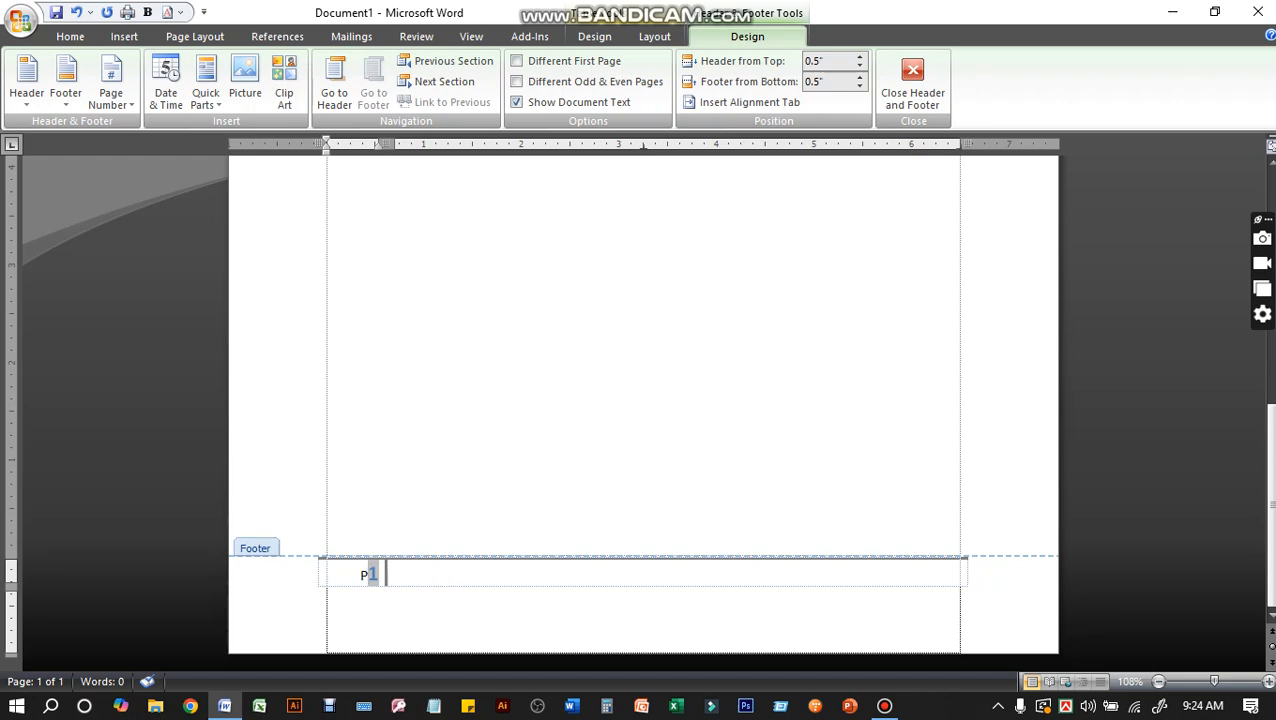
text(AGE)
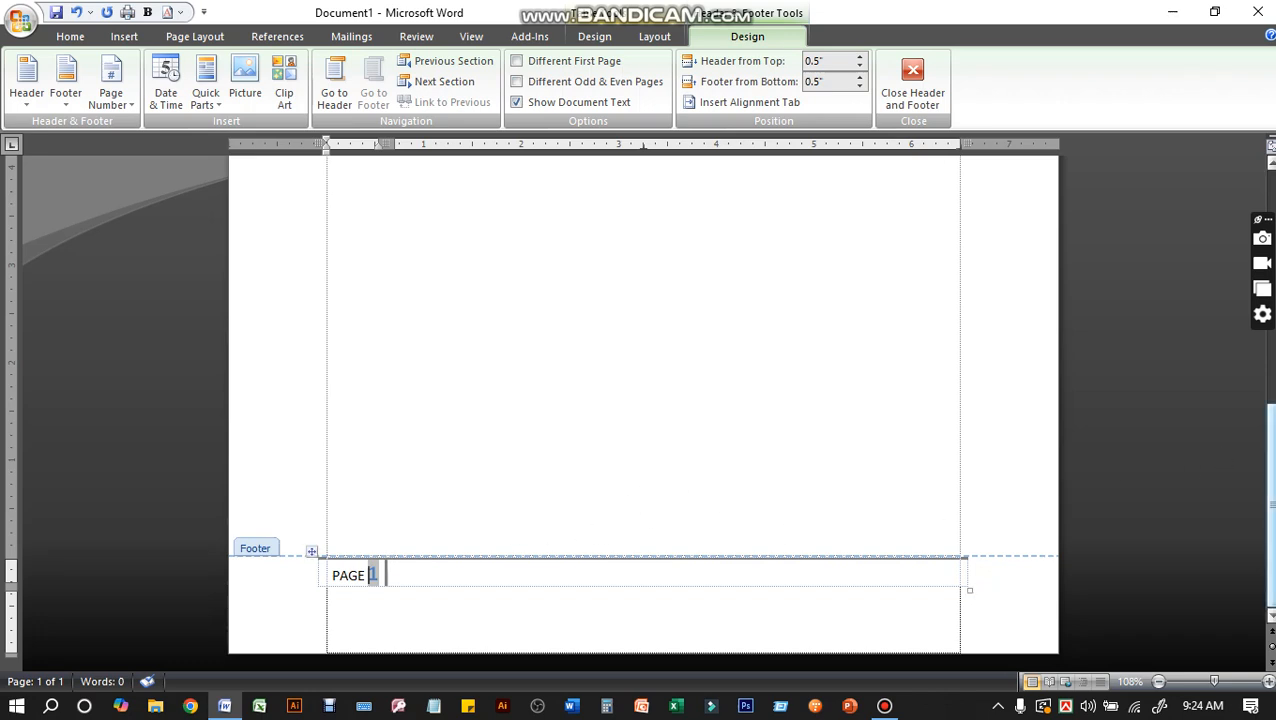
Search the clip art for "MOBILE" and insert the found picture at the end of the header's mobile number line
drag(1270, 469, 1268, 165)
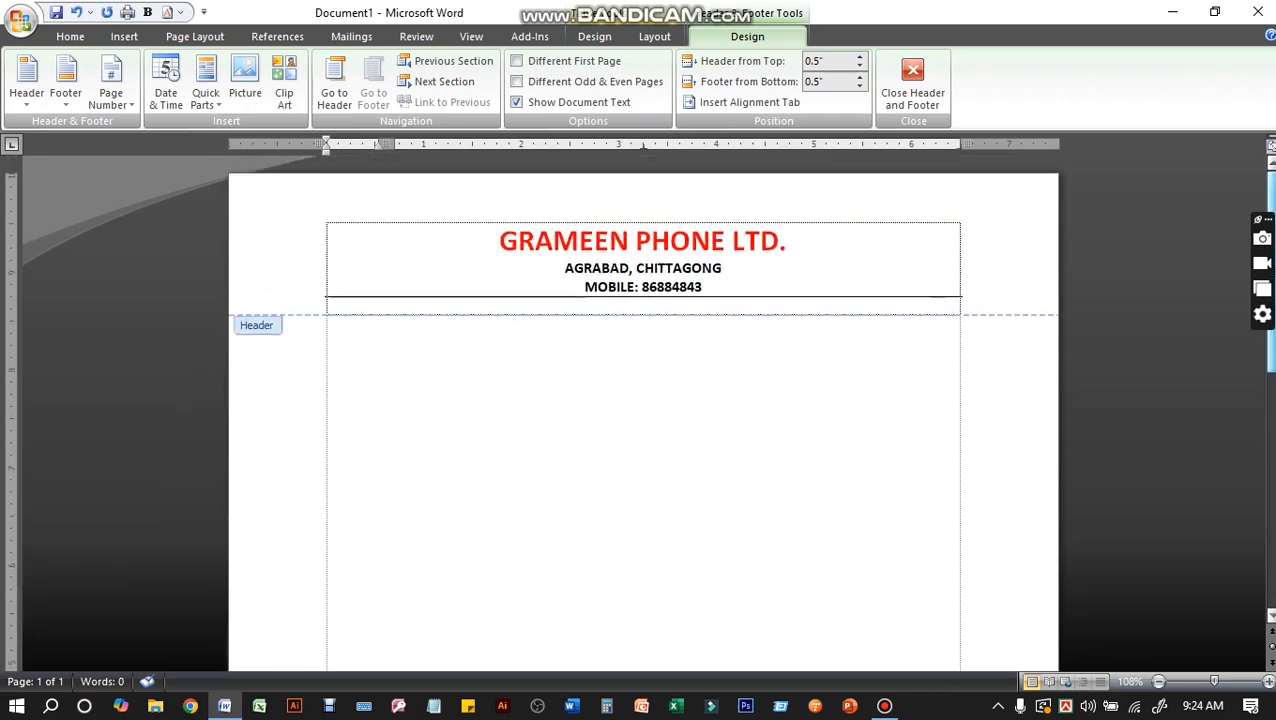
click(760, 268)
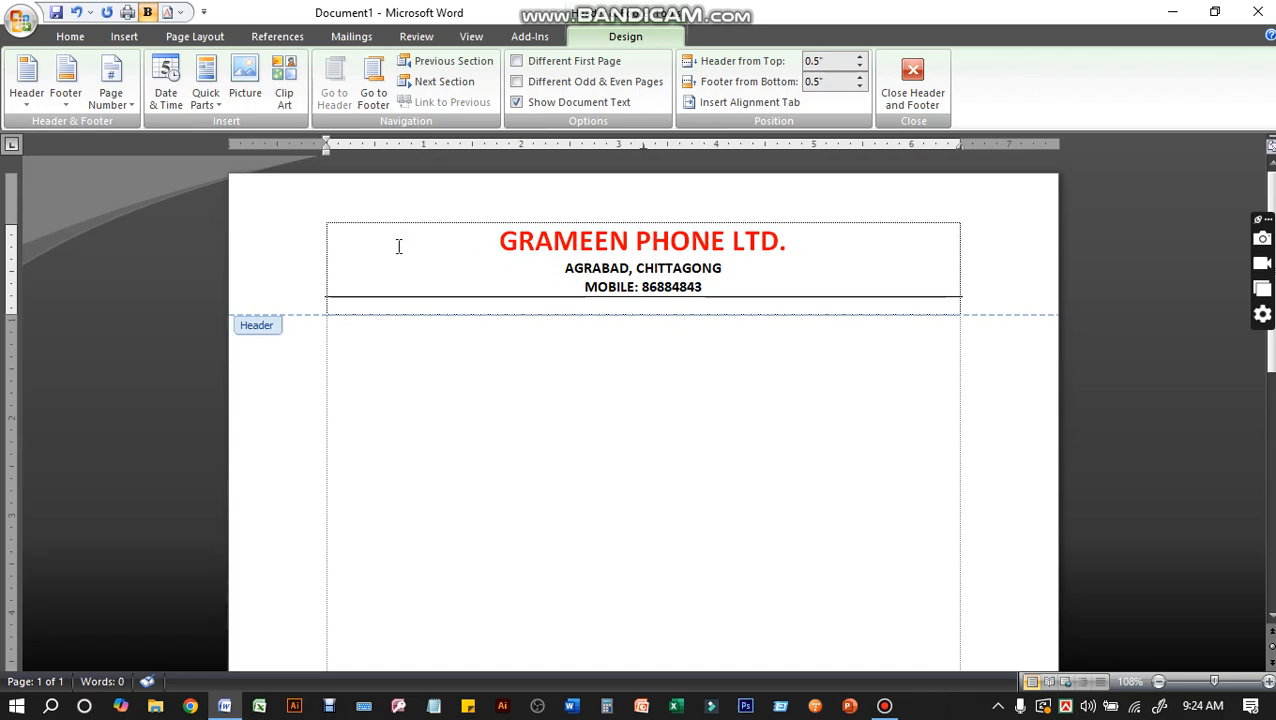
click(708, 287)
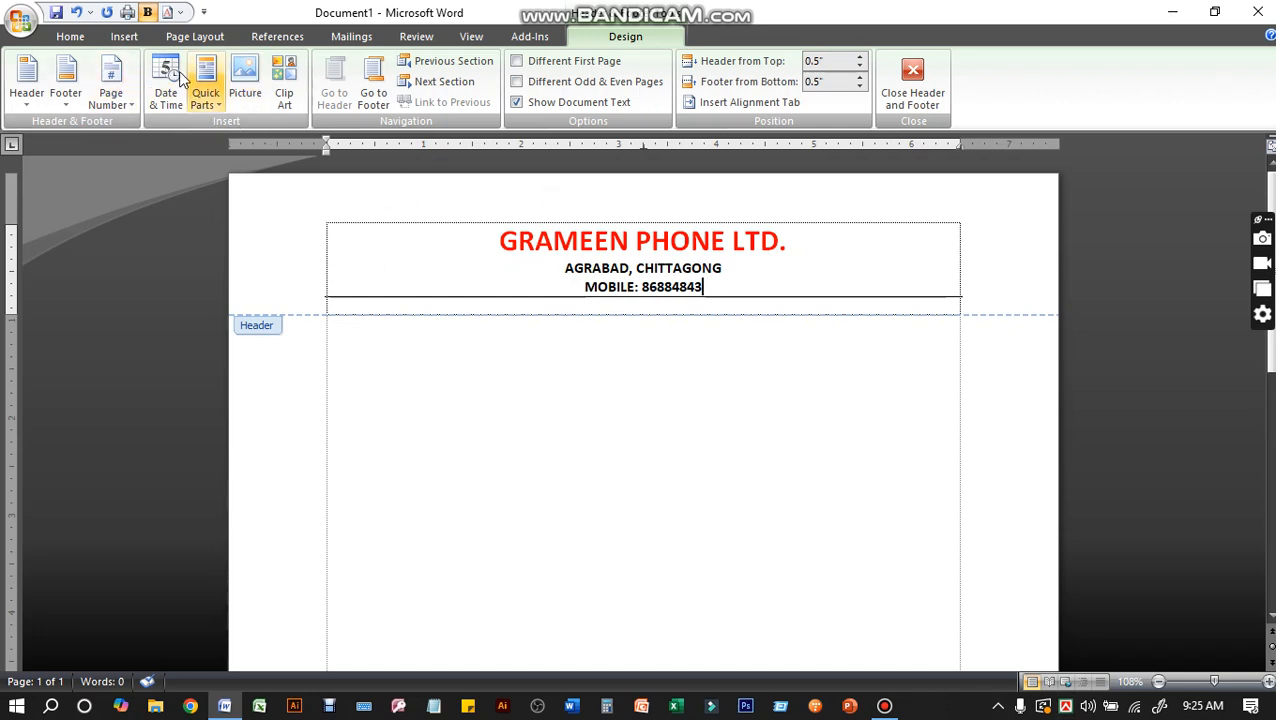
click(122, 38)
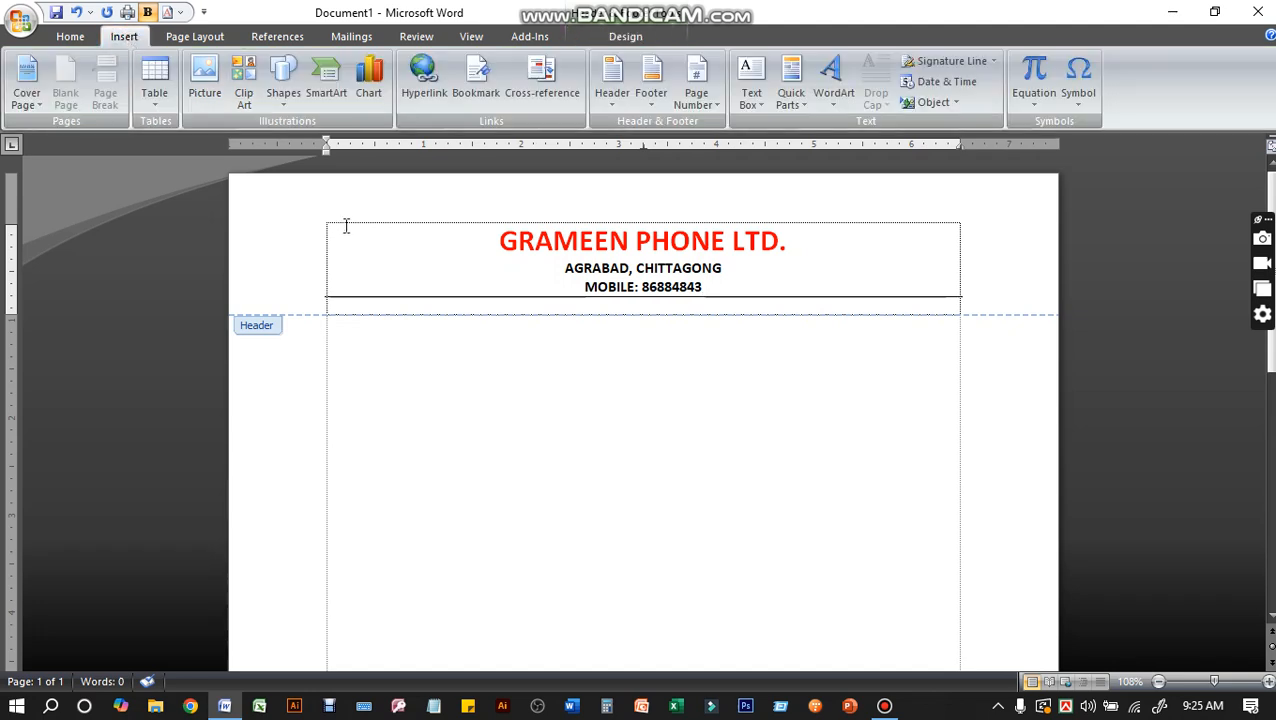
click(244, 82)
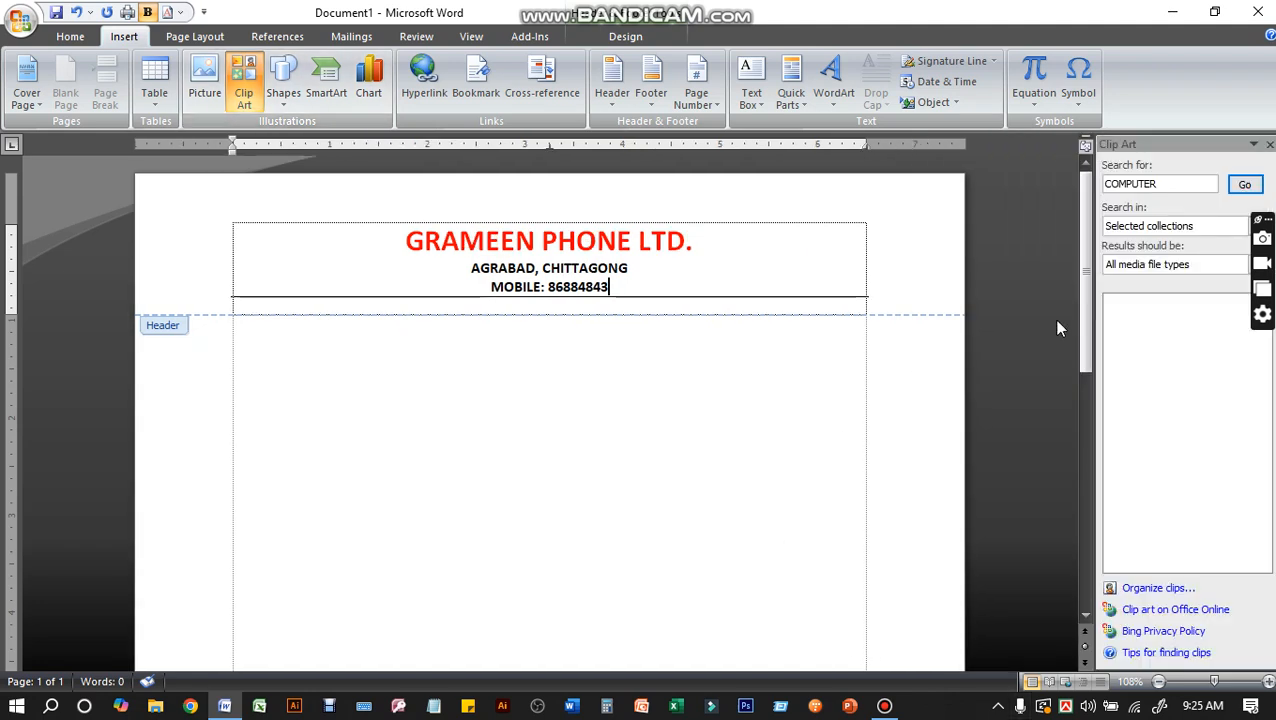
click(1174, 183)
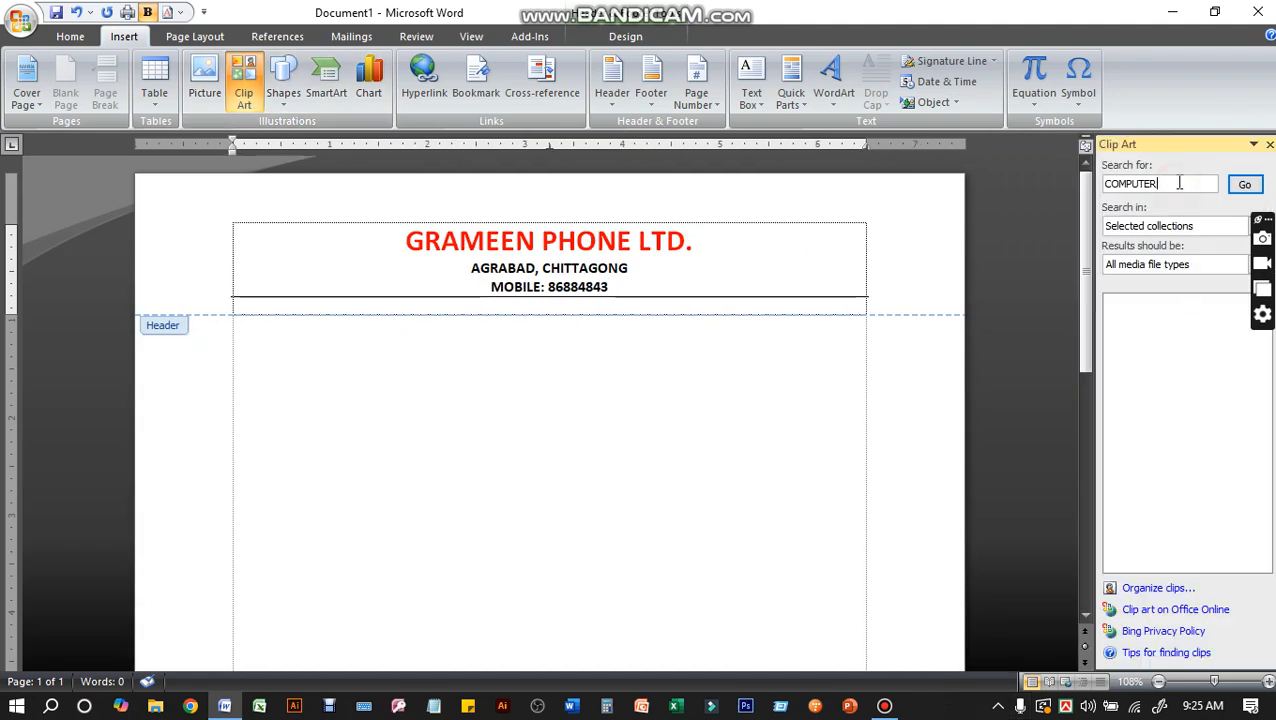
drag(1174, 182, 921, 195)
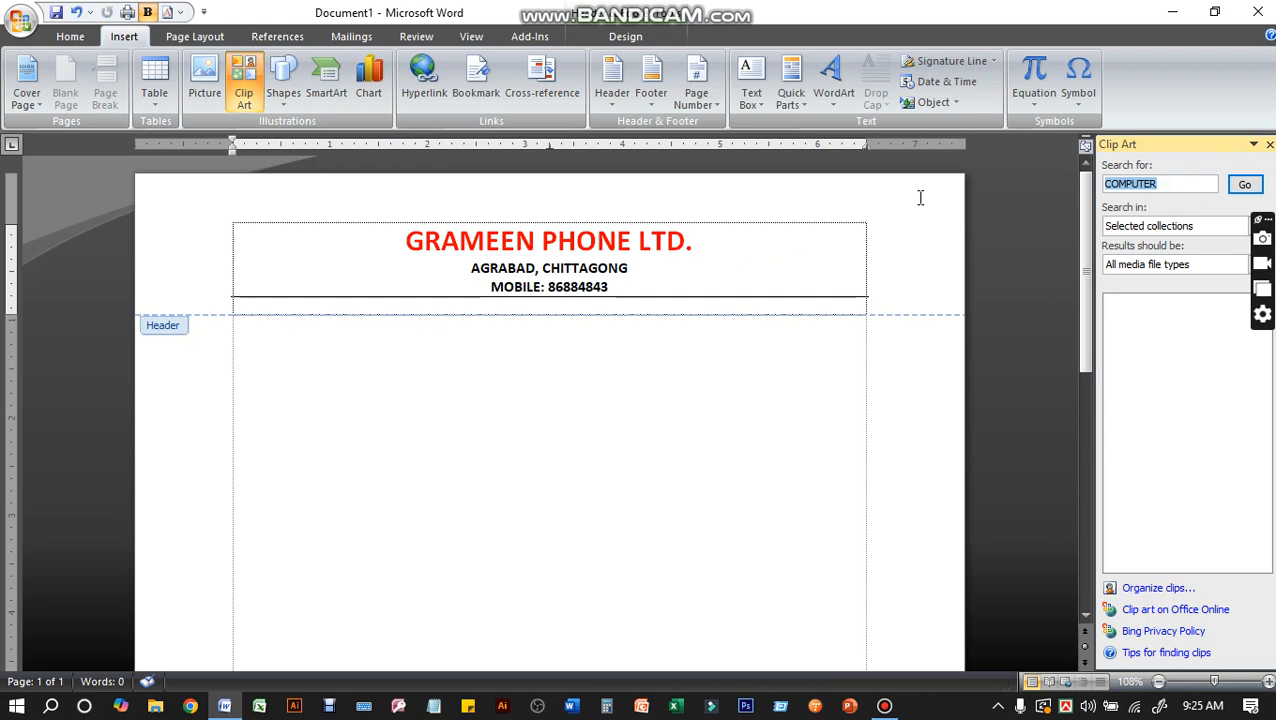
text(MOBILE)
click(1244, 187)
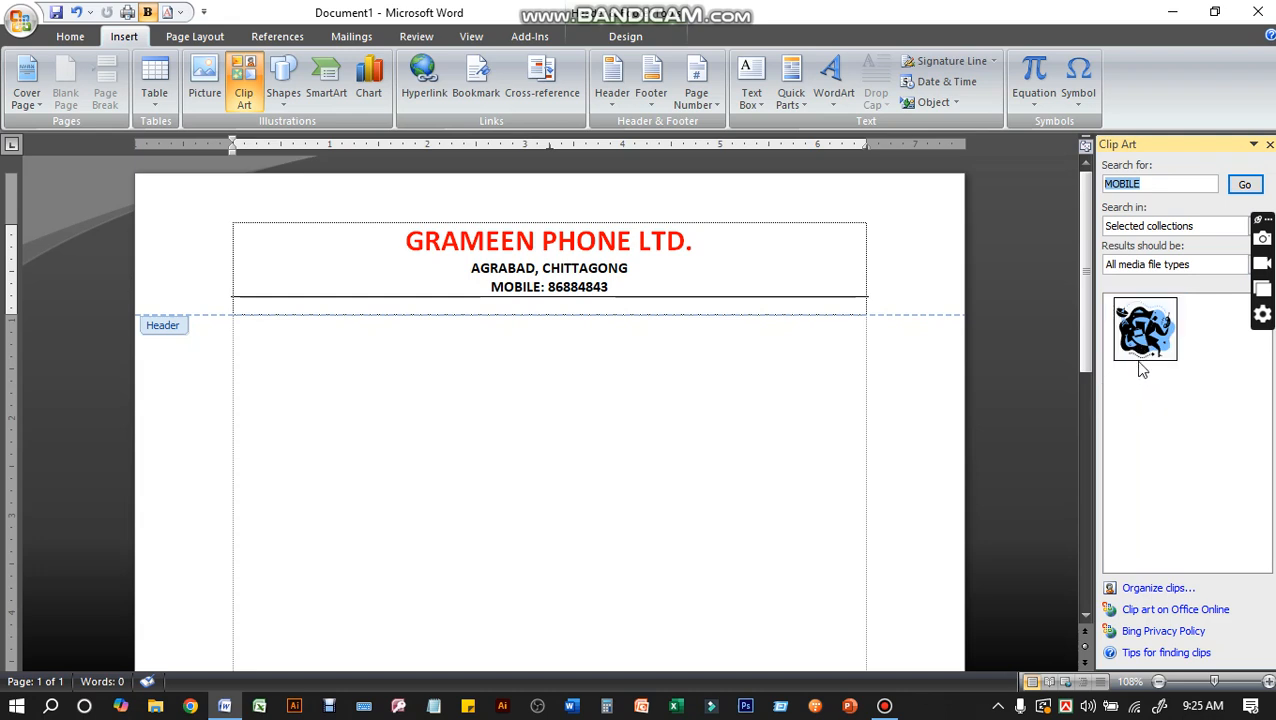
click(1142, 328)
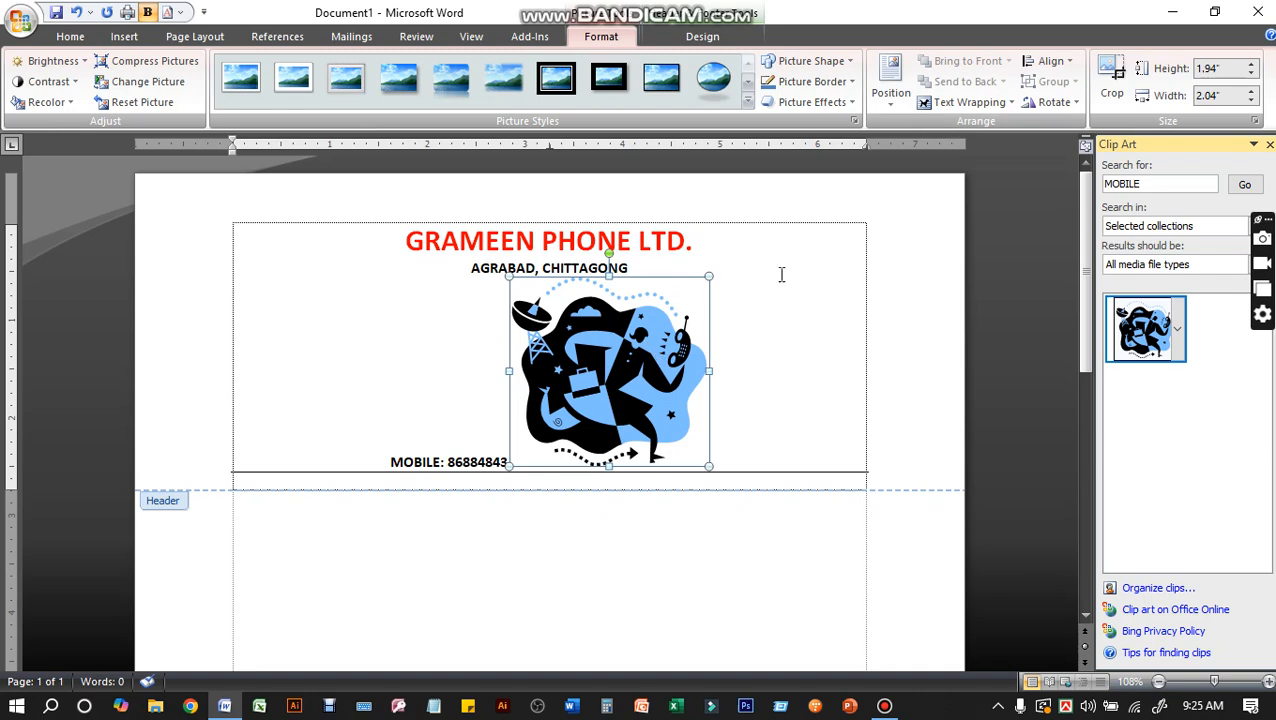
Set the clip art's text wrapping to Behind Text and move the picture to the left end of the header
click(966, 104)
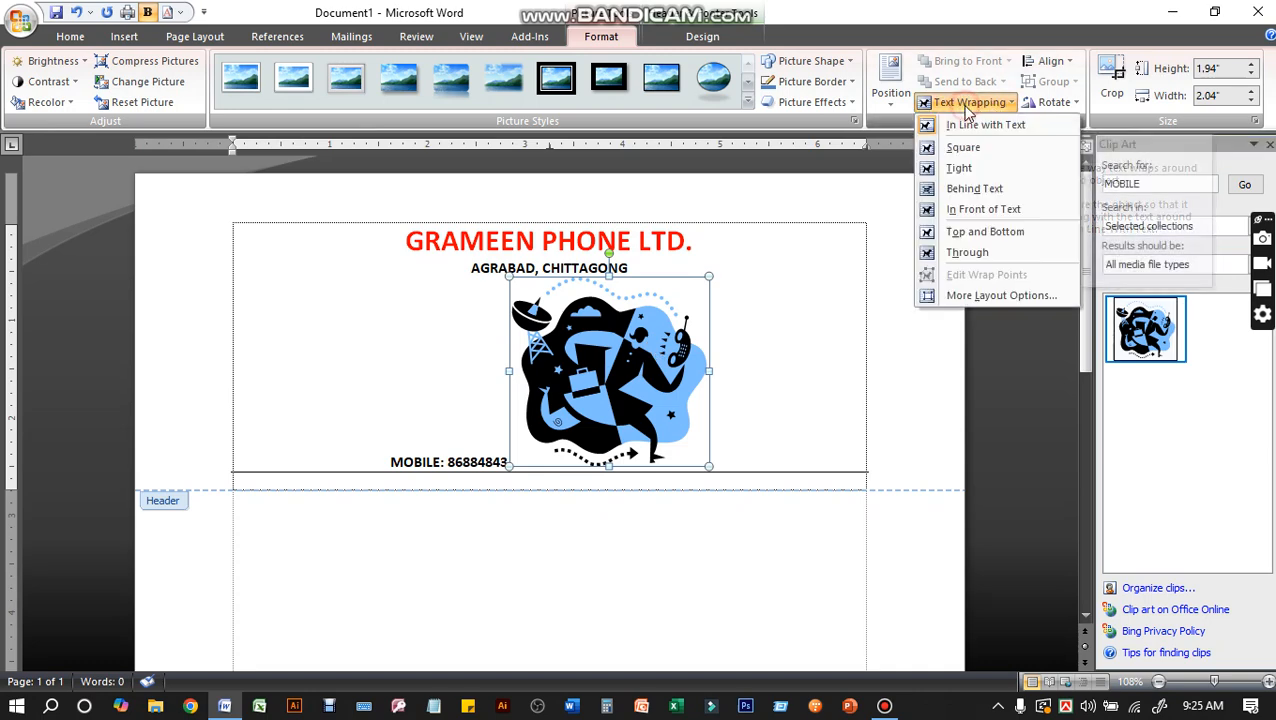
click(969, 192)
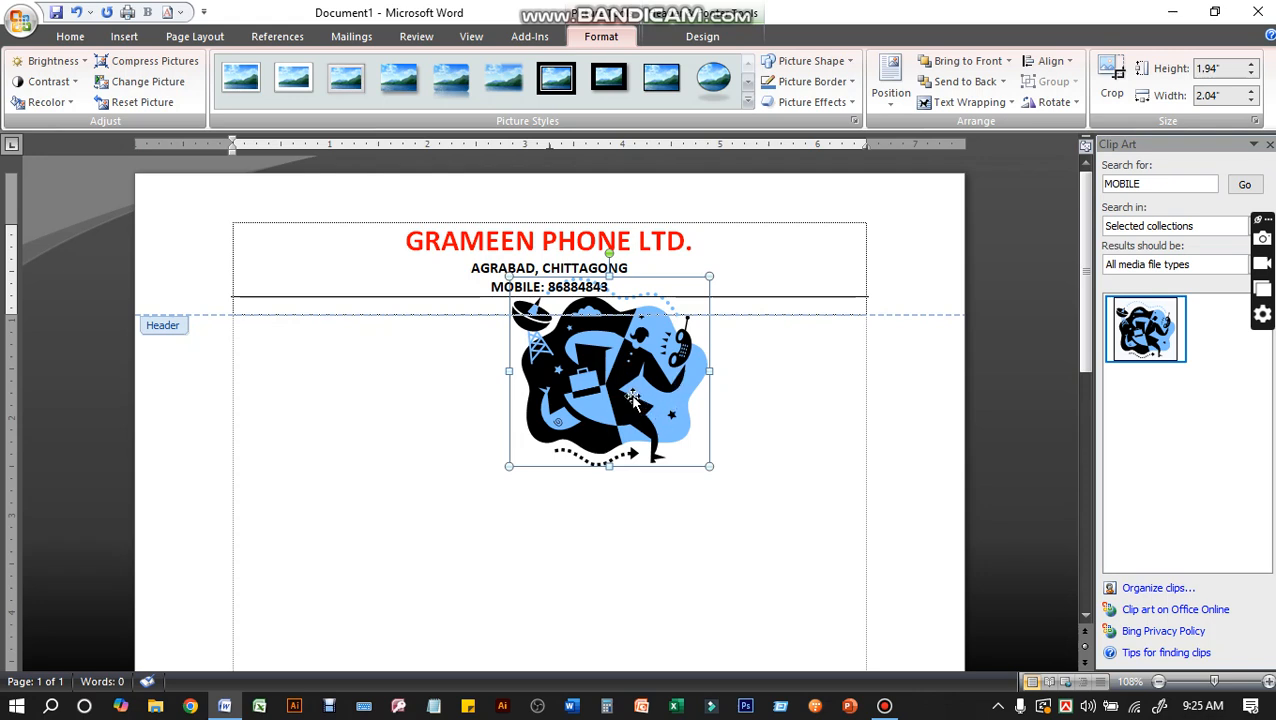
drag(632, 398, 352, 318)
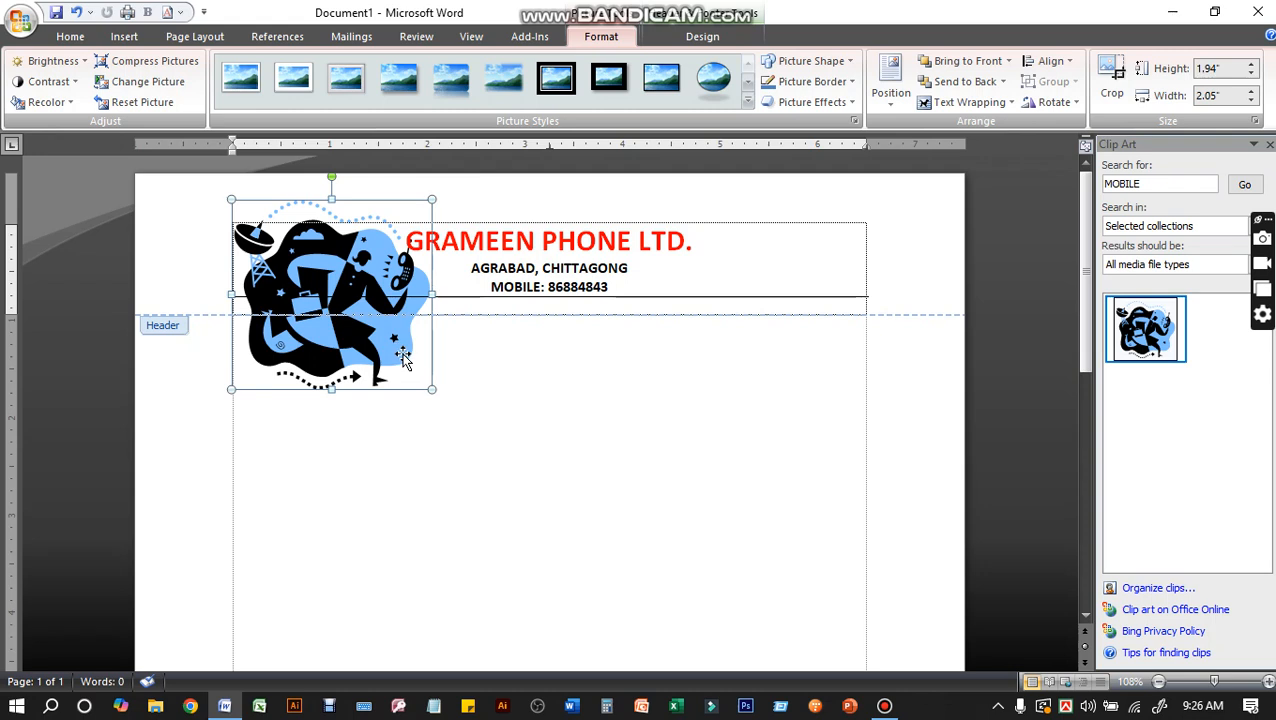
Shrink the clip art to about 0.77" high by 0.81" wide so it sits above the header line, and close the clip art search
drag(428, 390, 354, 316)
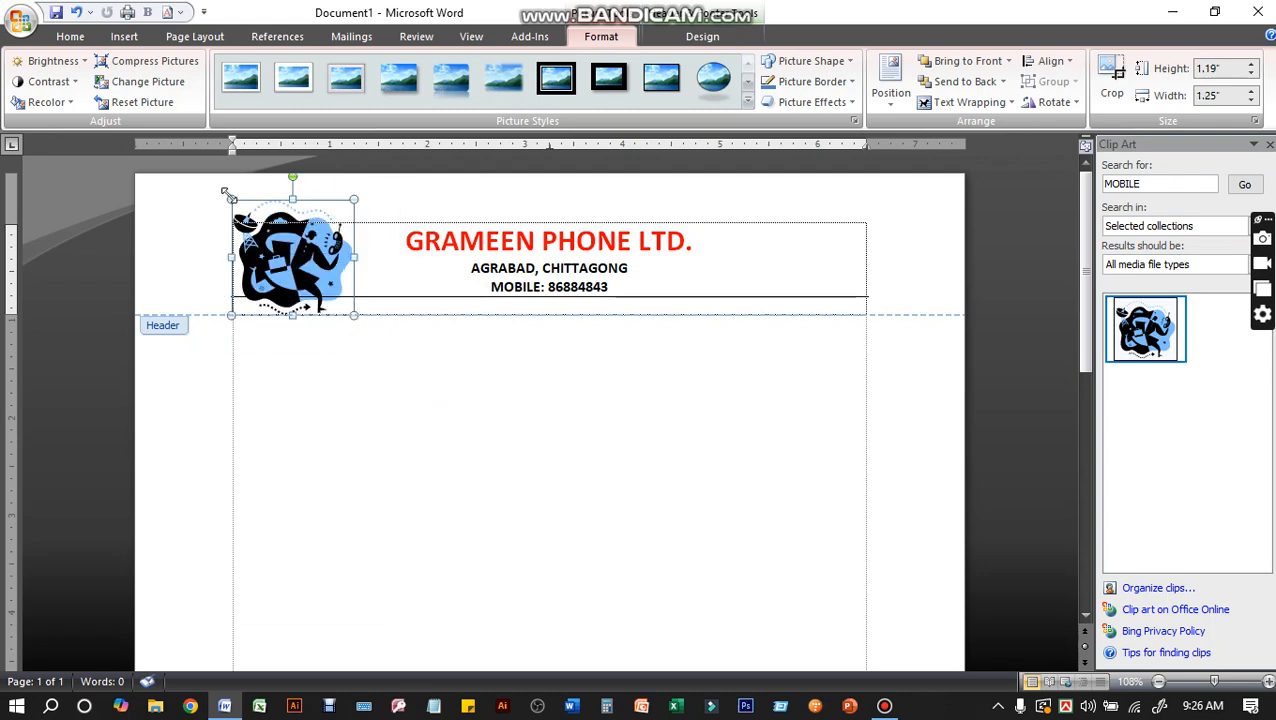
drag(231, 199, 251, 218)
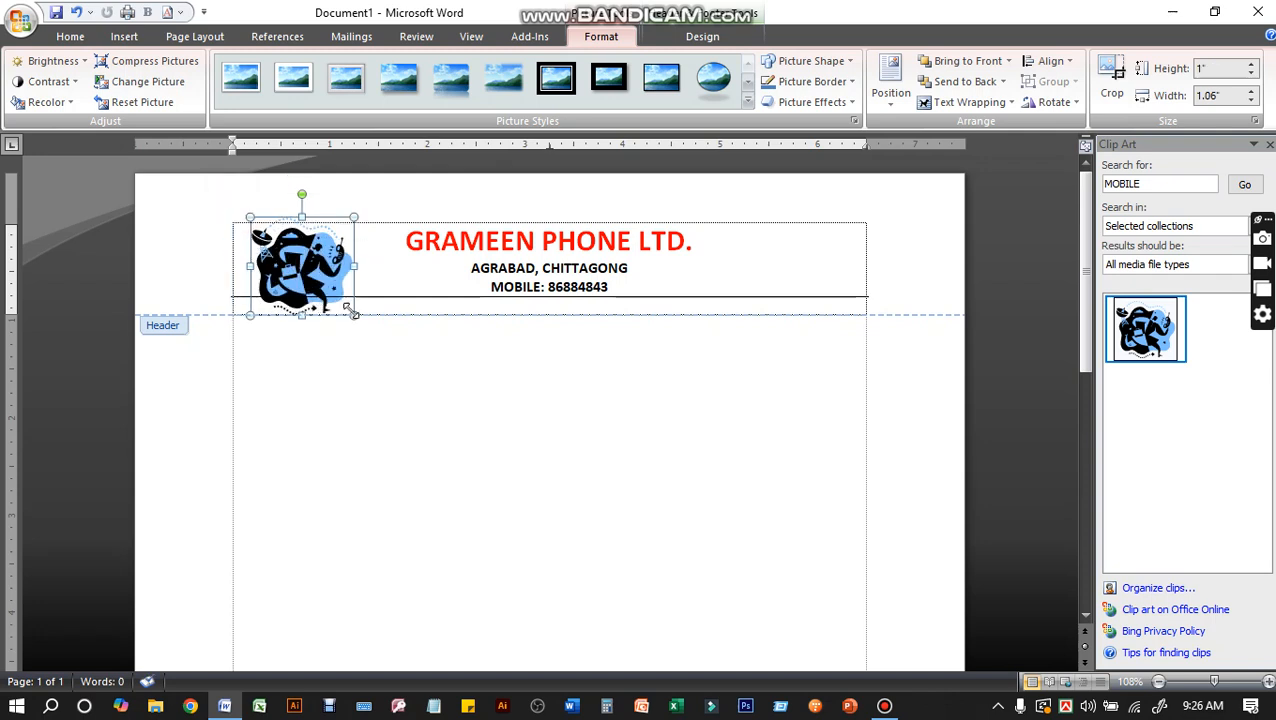
drag(352, 312, 329, 292)
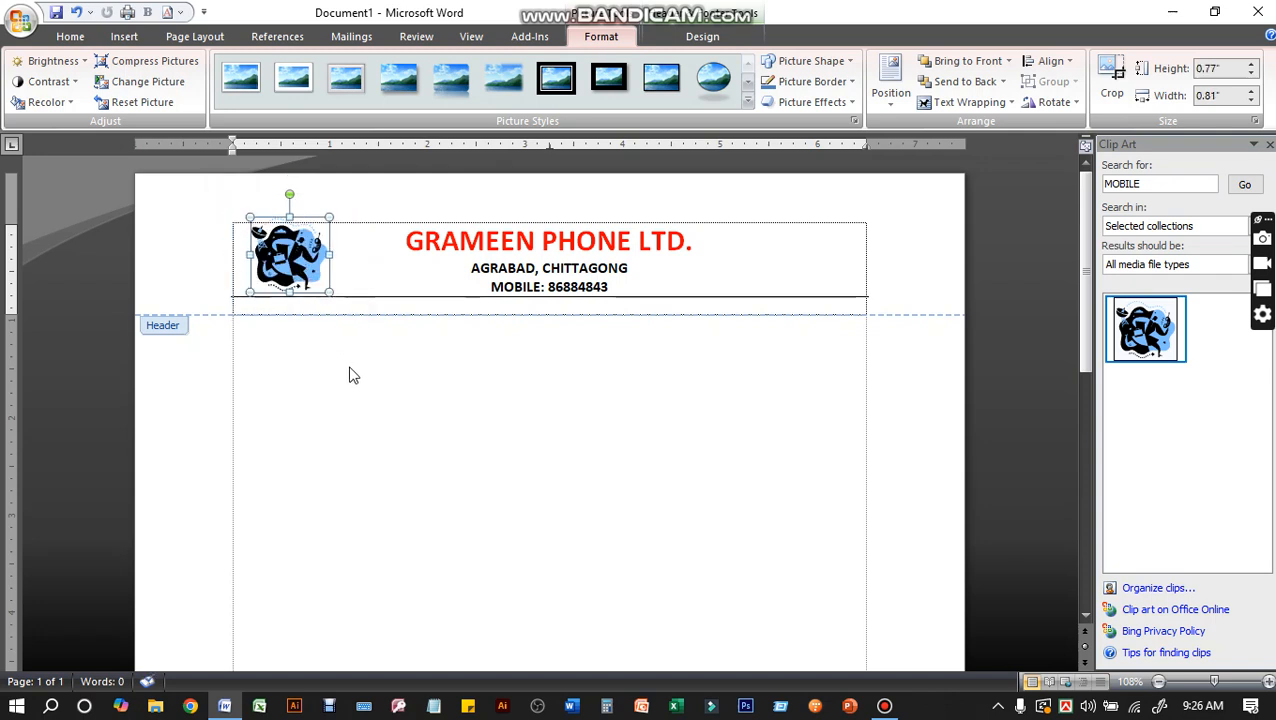
click(630, 270)
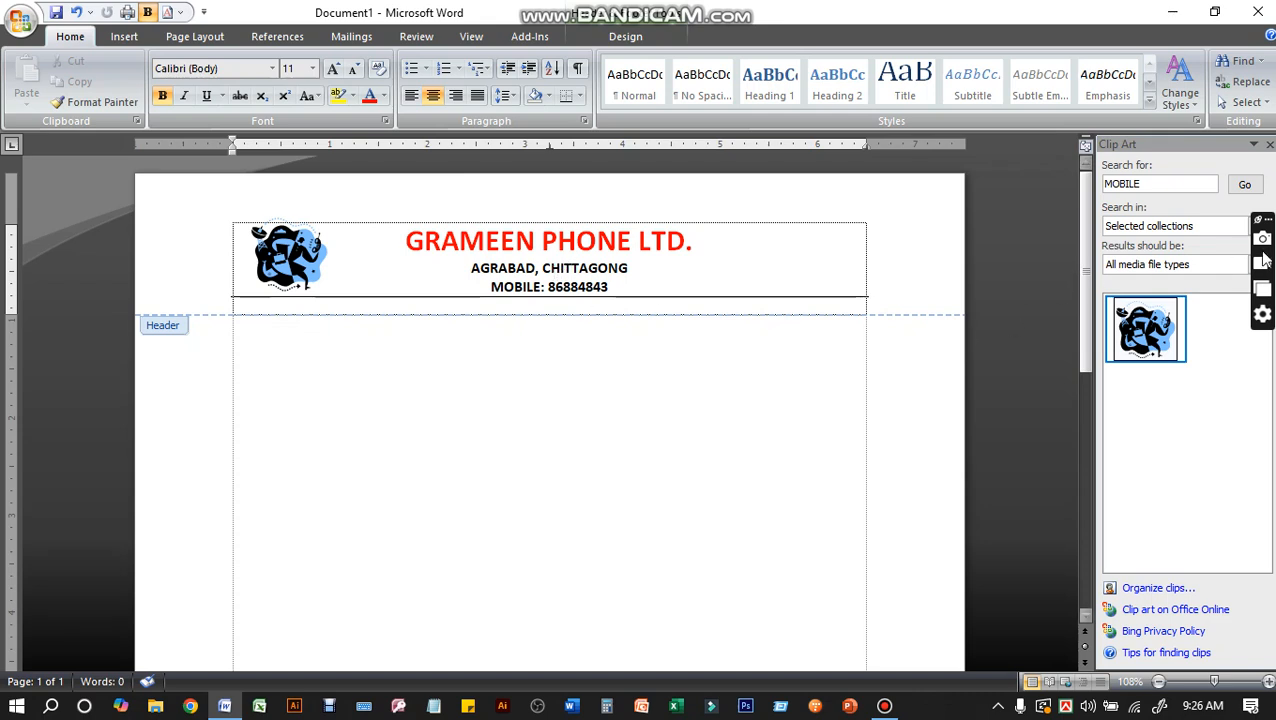
click(1269, 145)
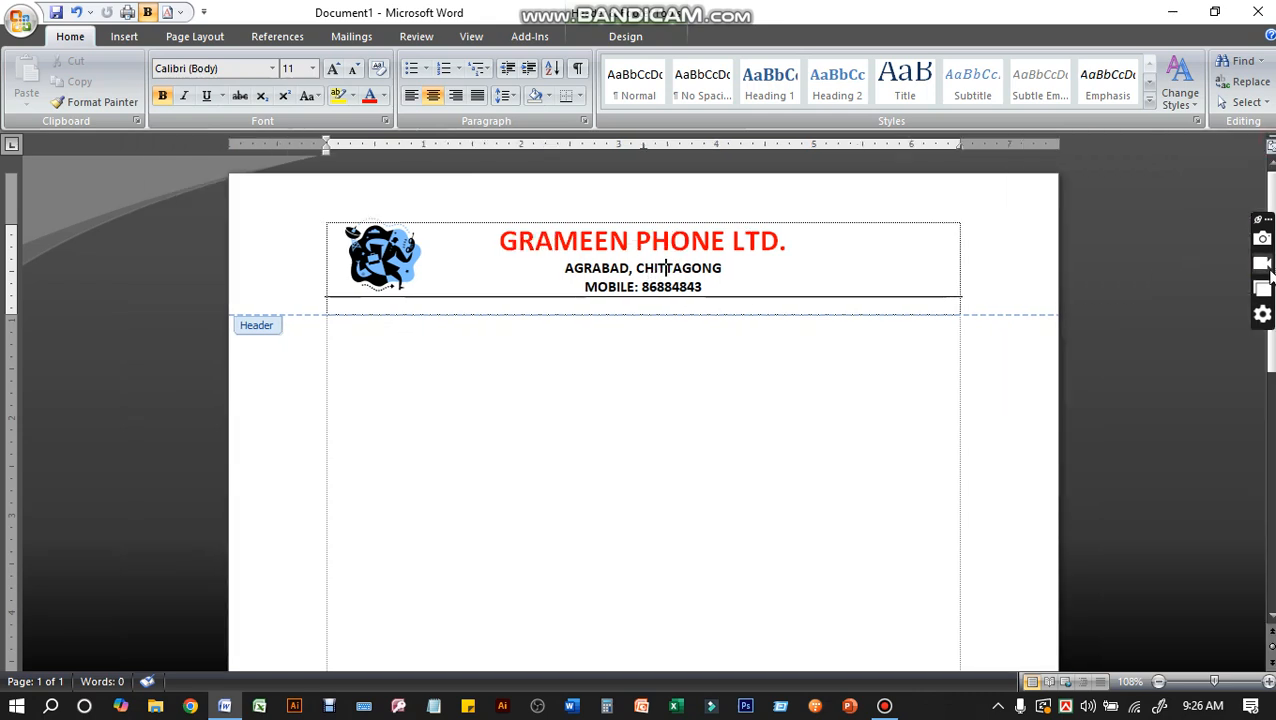
Check the footer at the end of the page and exit header and footer editing
drag(1270, 345, 1270, 585)
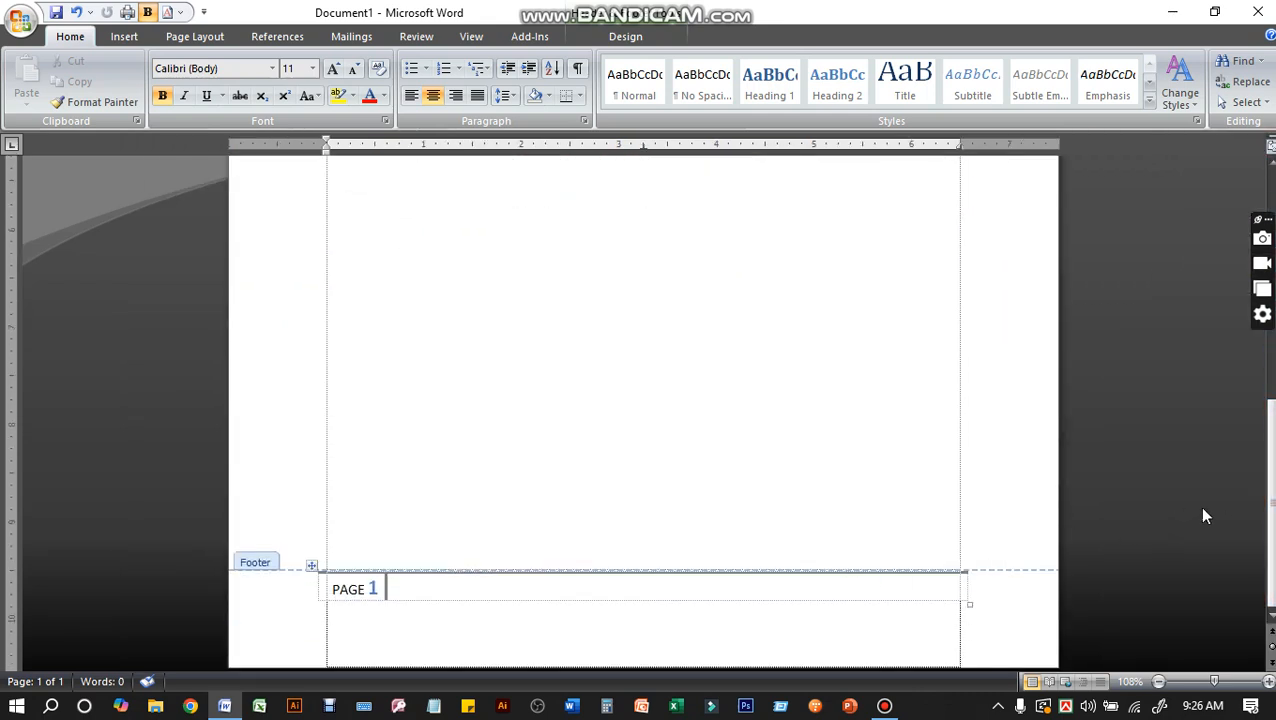
drag(1271, 512, 1271, 278)
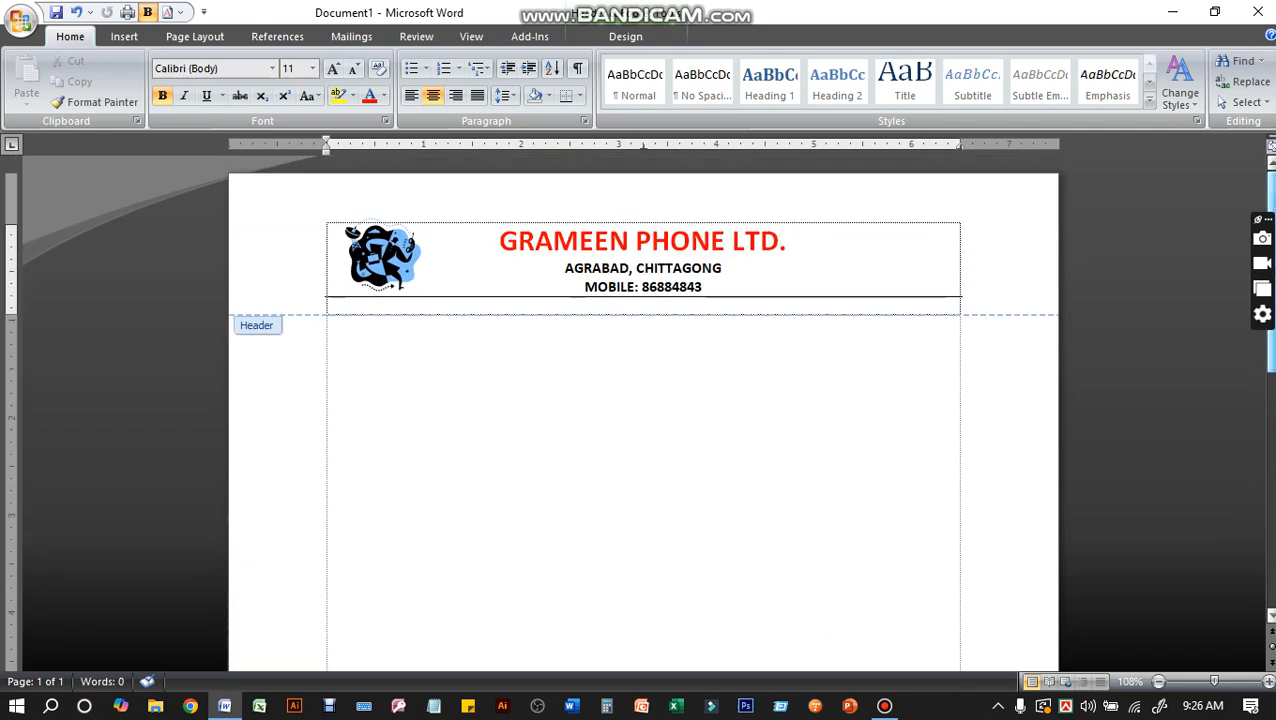
click(623, 38)
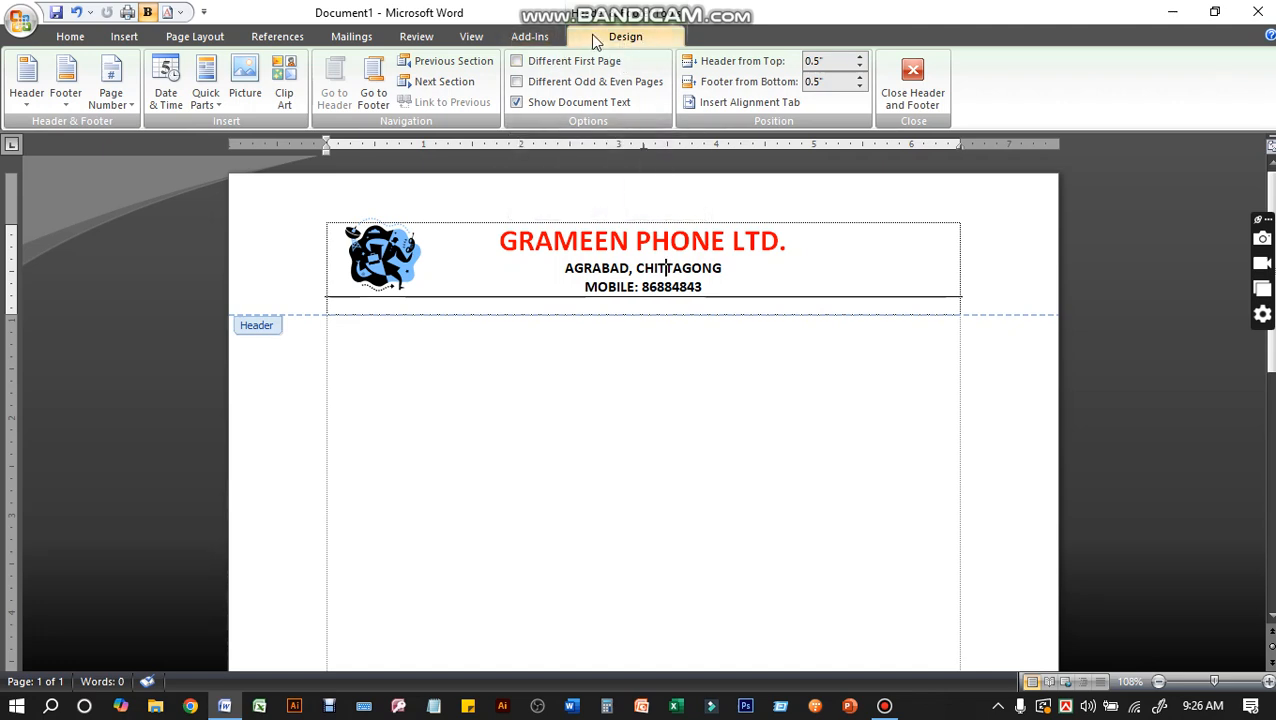
click(910, 72)
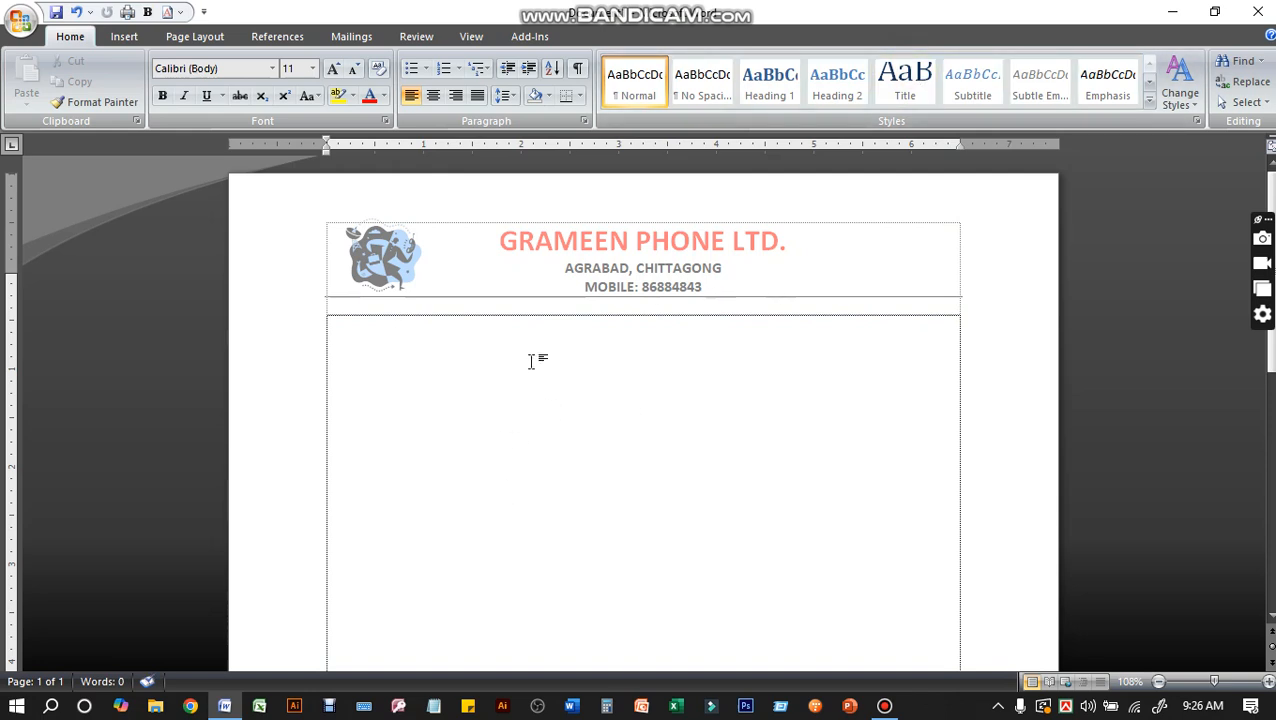
Insert two page breaks to add a second and third page, checking the repeated header and footer page numbers
mouse_move(1265, 358)
mouse_down()
mouse_move(1266, 628)
mouse_move(1266, 360)
mouse_up()
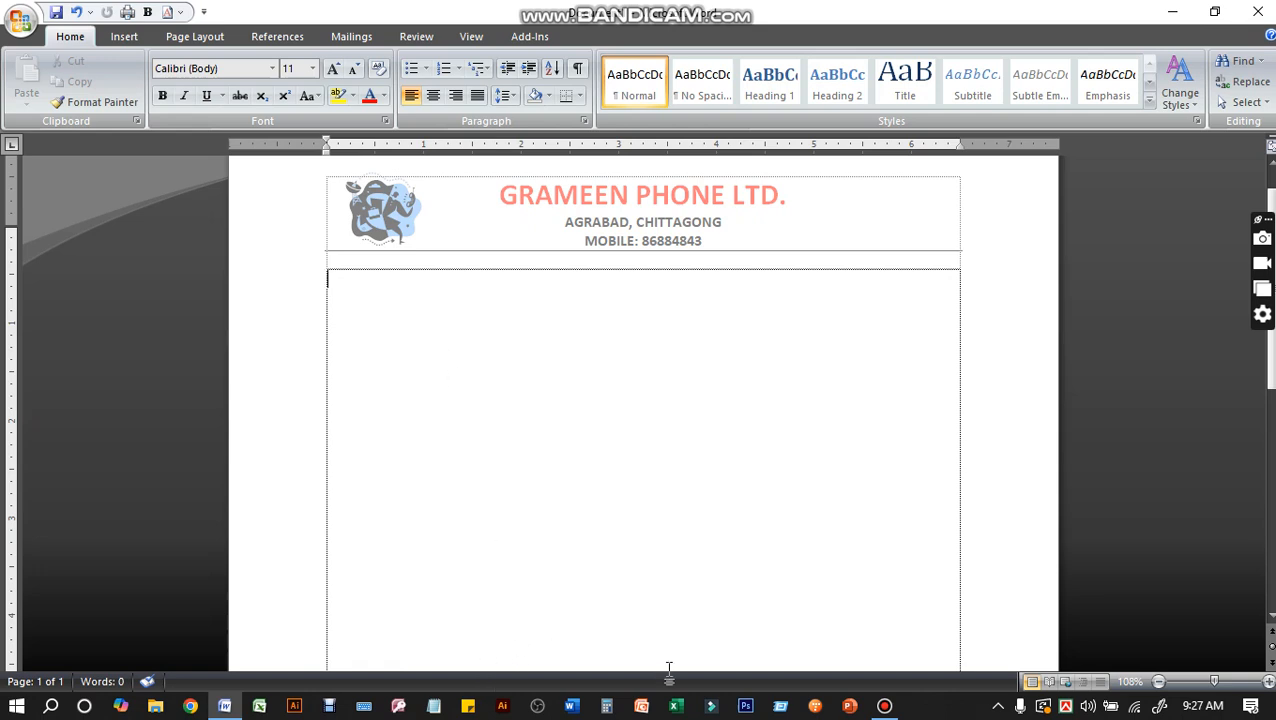
key(ctrl+Return)
scroll(649, 621, down, 2)
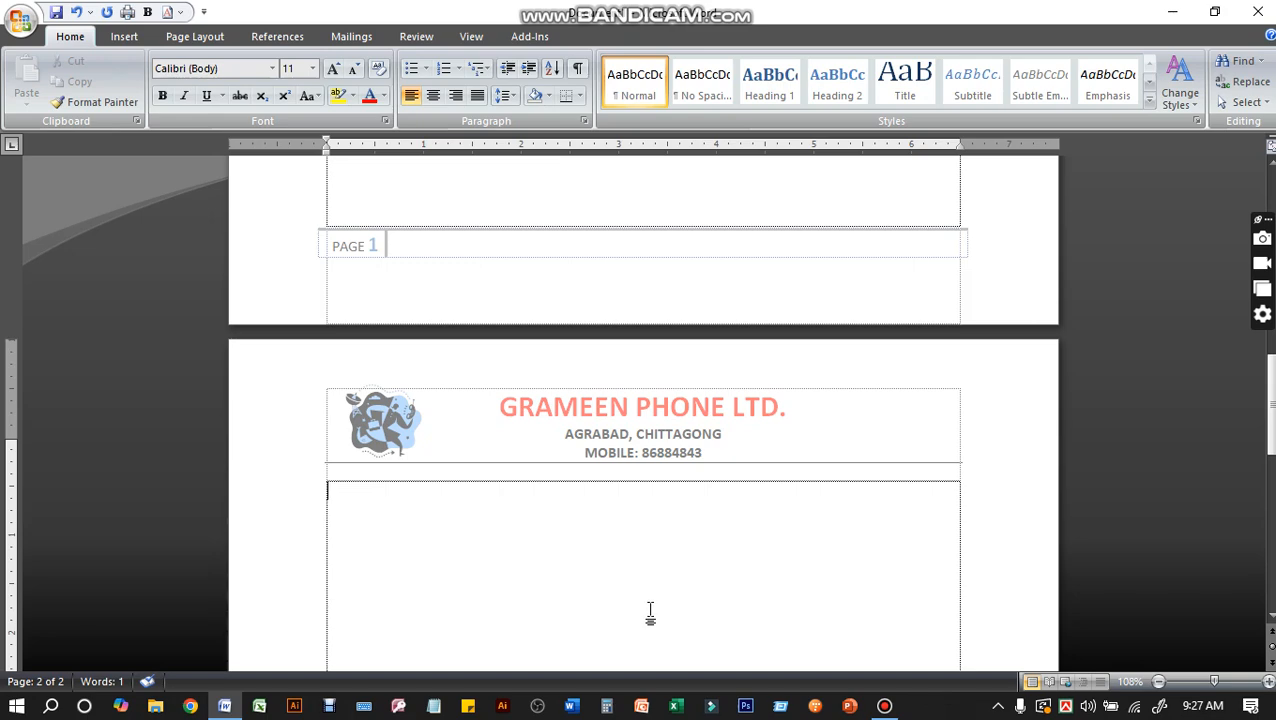
scroll(706, 560, down, 15)
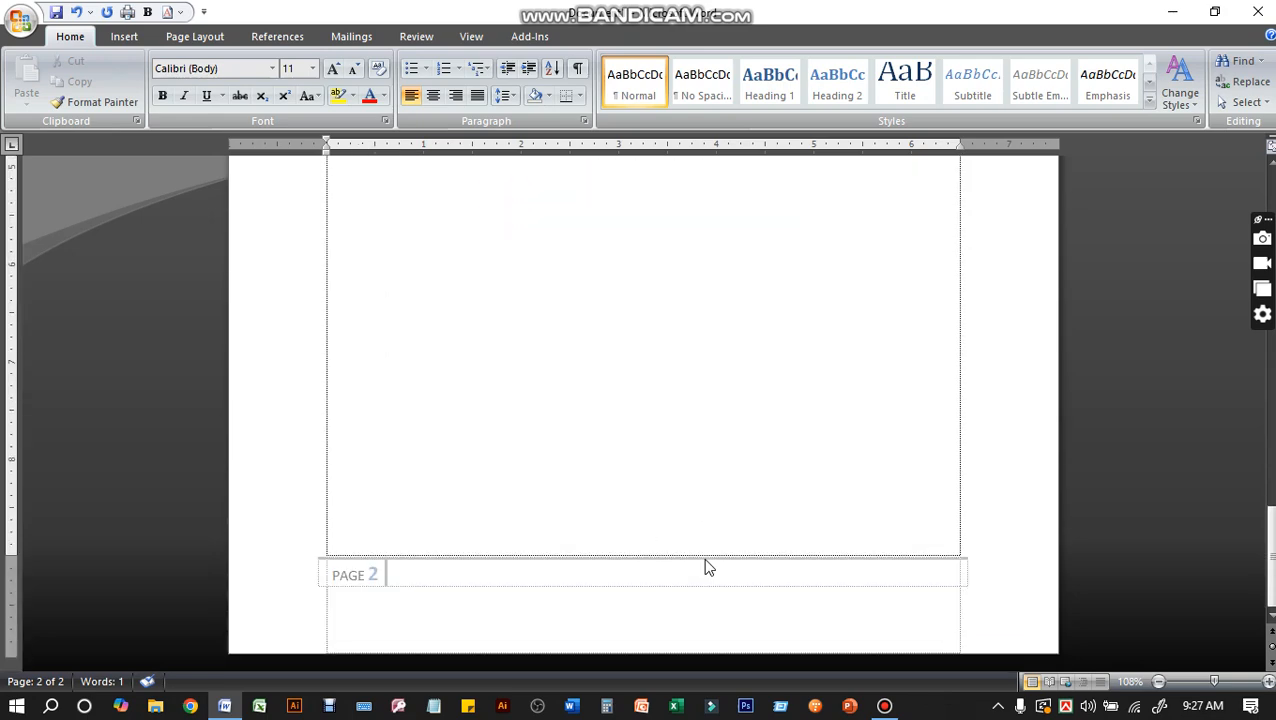
scroll(706, 566, up, 15)
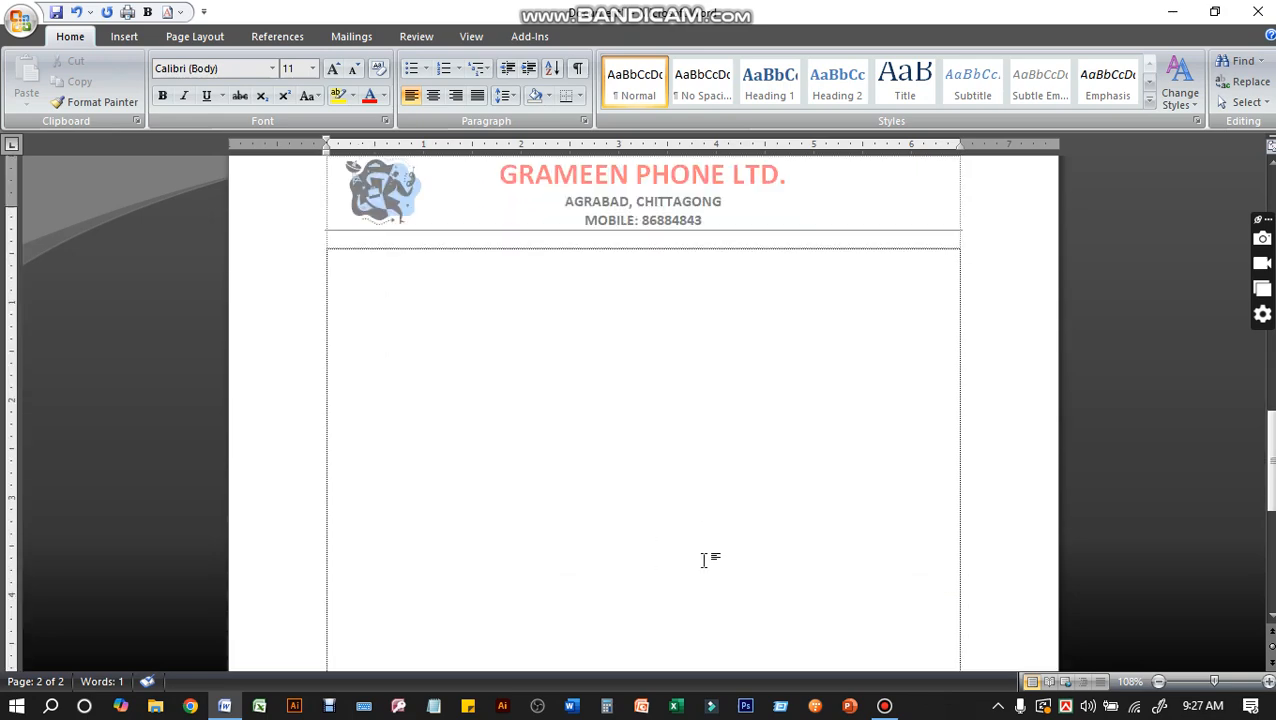
key(ctrl+Return)
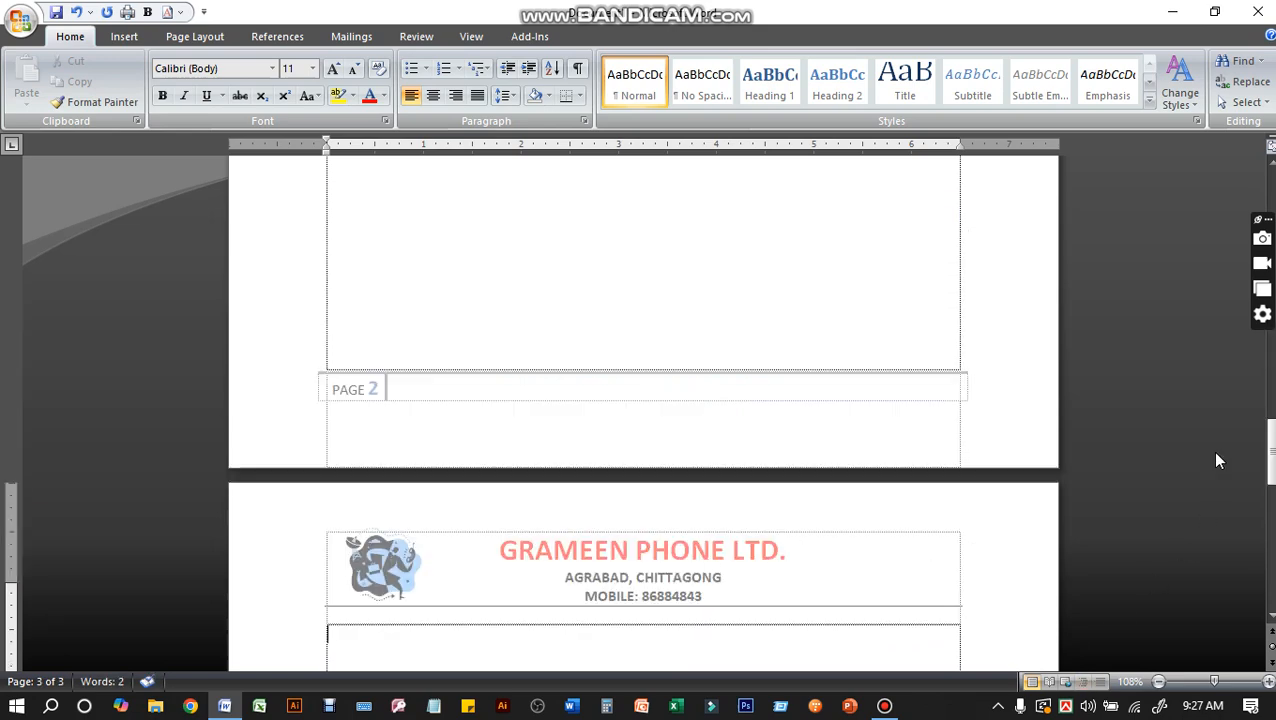
drag(1270, 445, 1268, 568)
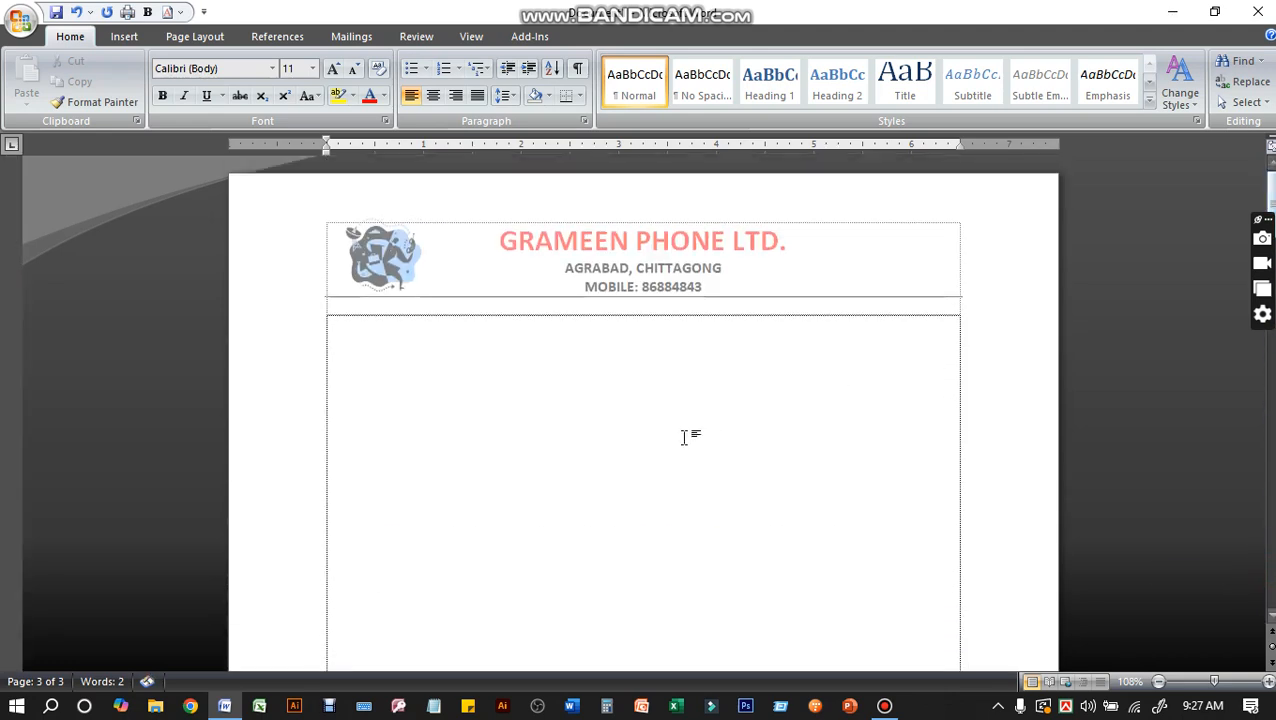
Return to the first page's body and close the document without saving the changes
click(567, 435)
click(448, 449)
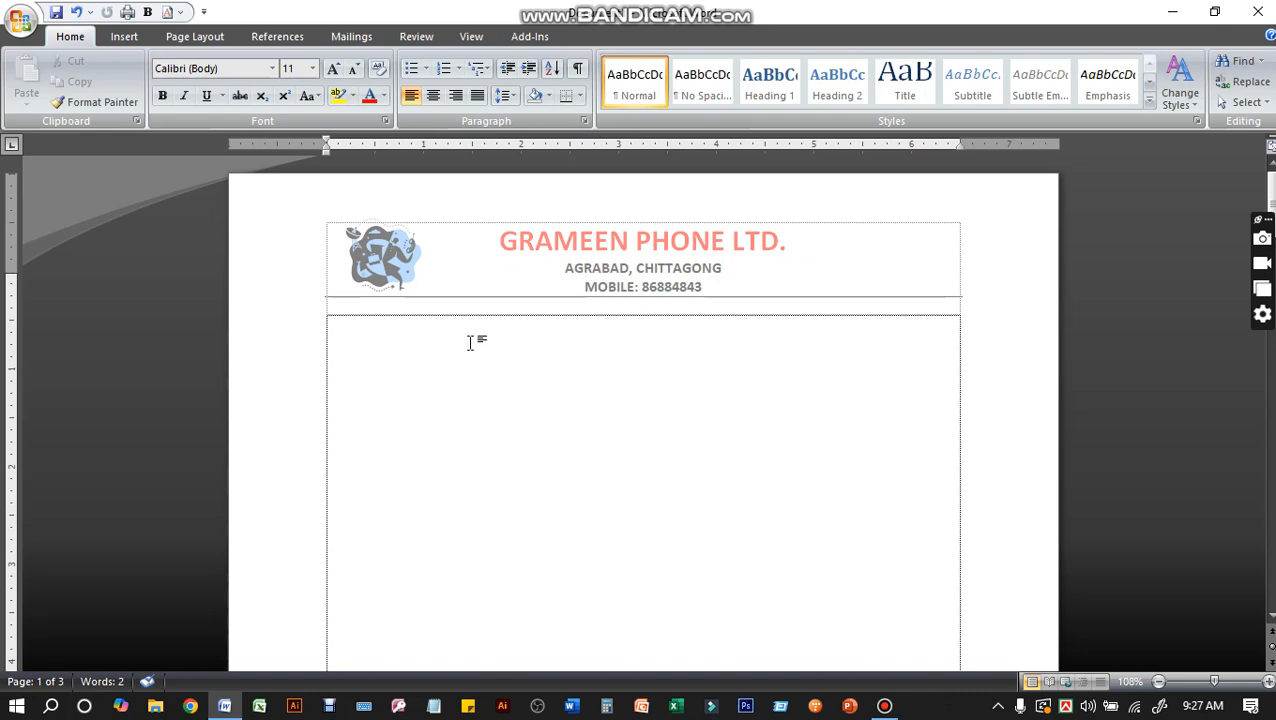
click(1259, 12)
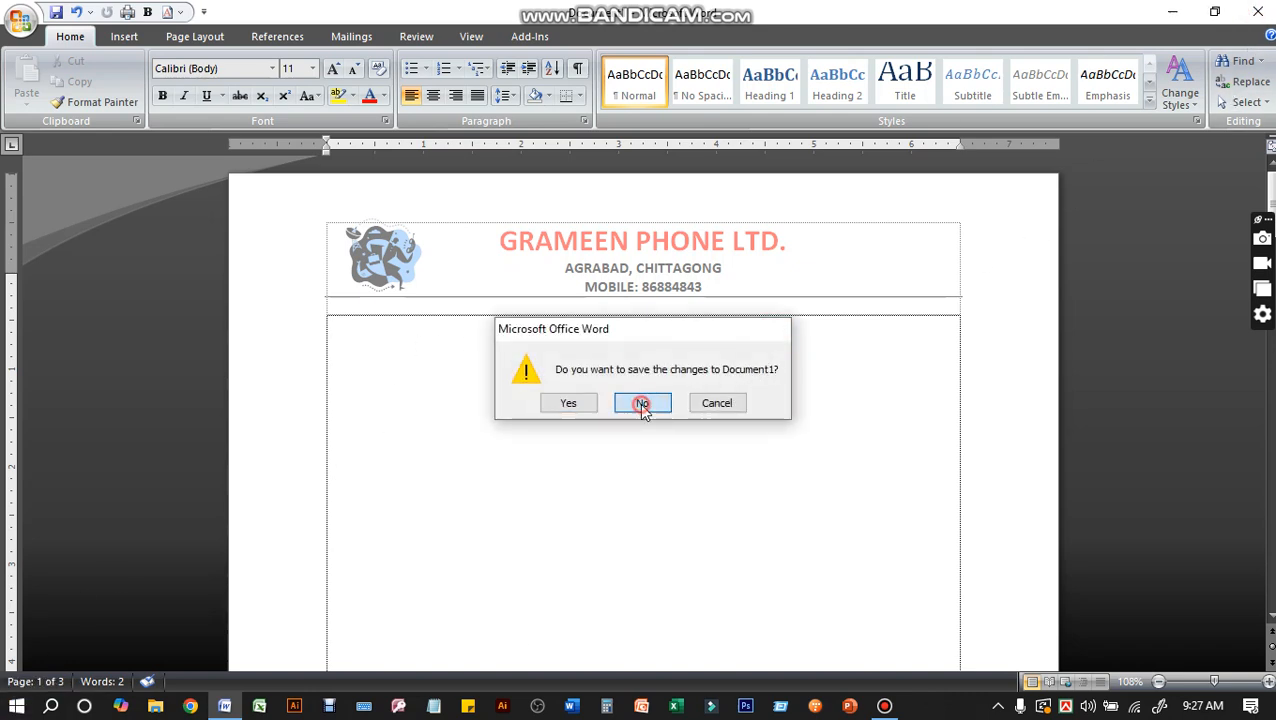